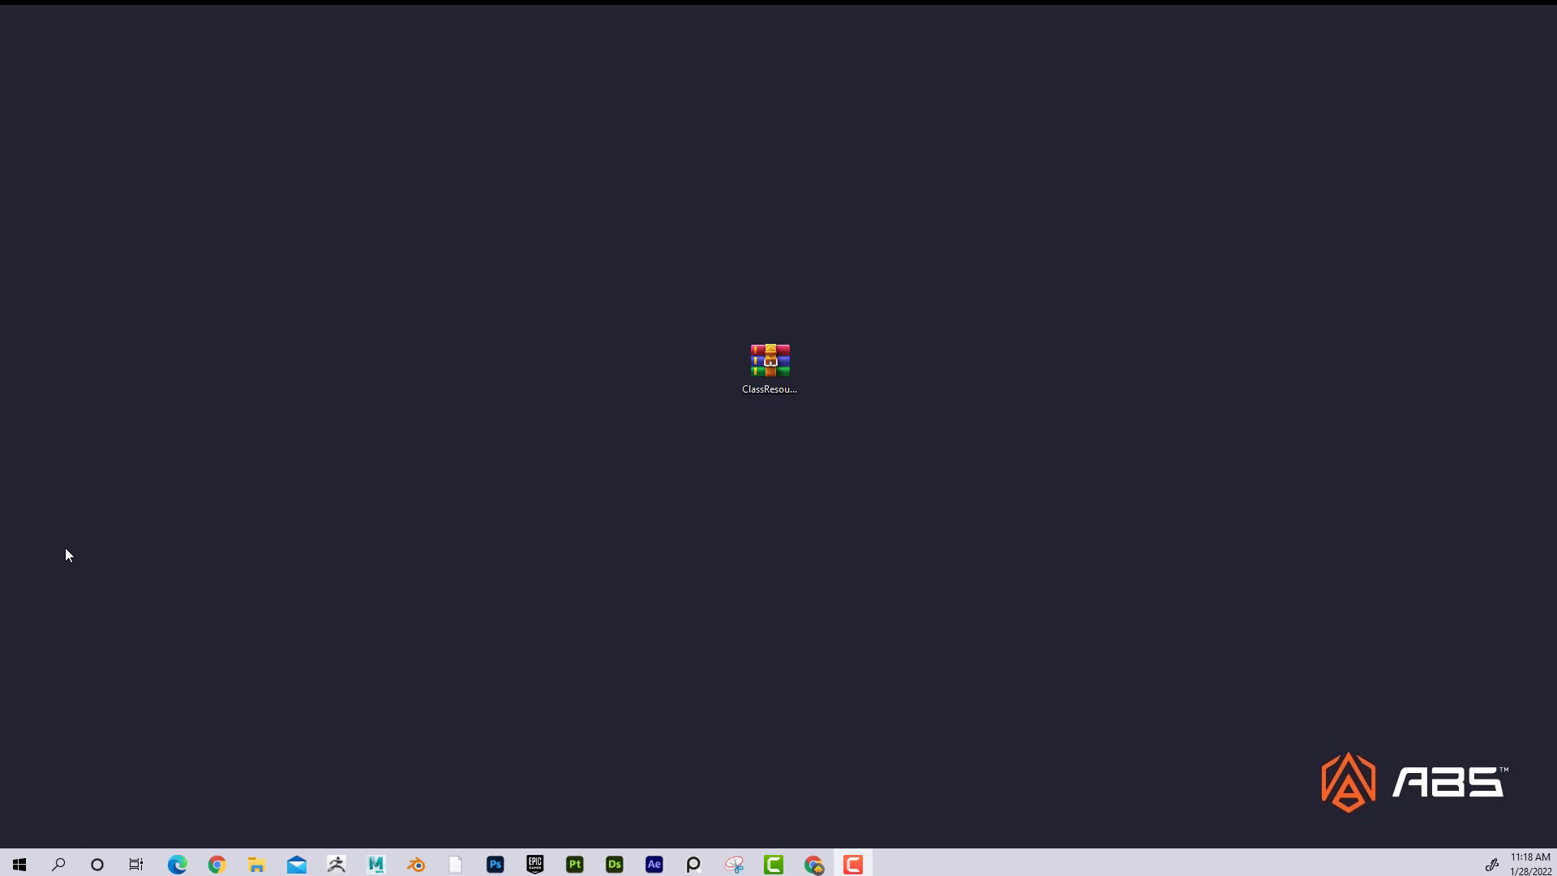
- Select the ClassResources.rar icon and drag it up and to the left on the desktop
{"action": "left_click", "coordinate": [786, 362]}
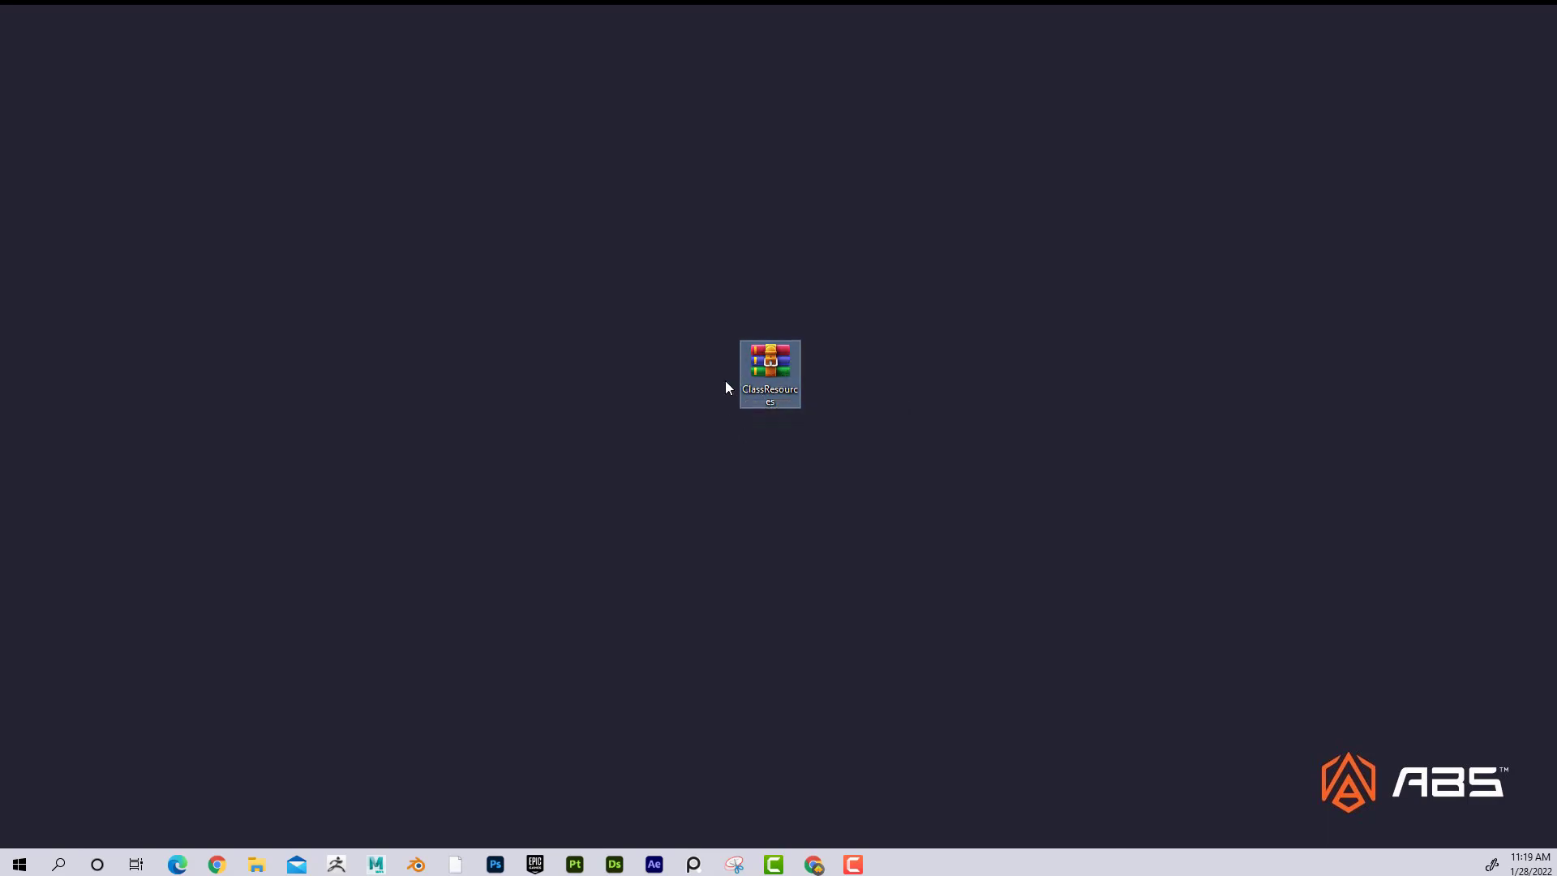
{"action": "left_click_drag", "start_coordinate": [777, 355], "coordinate": [709, 290]}
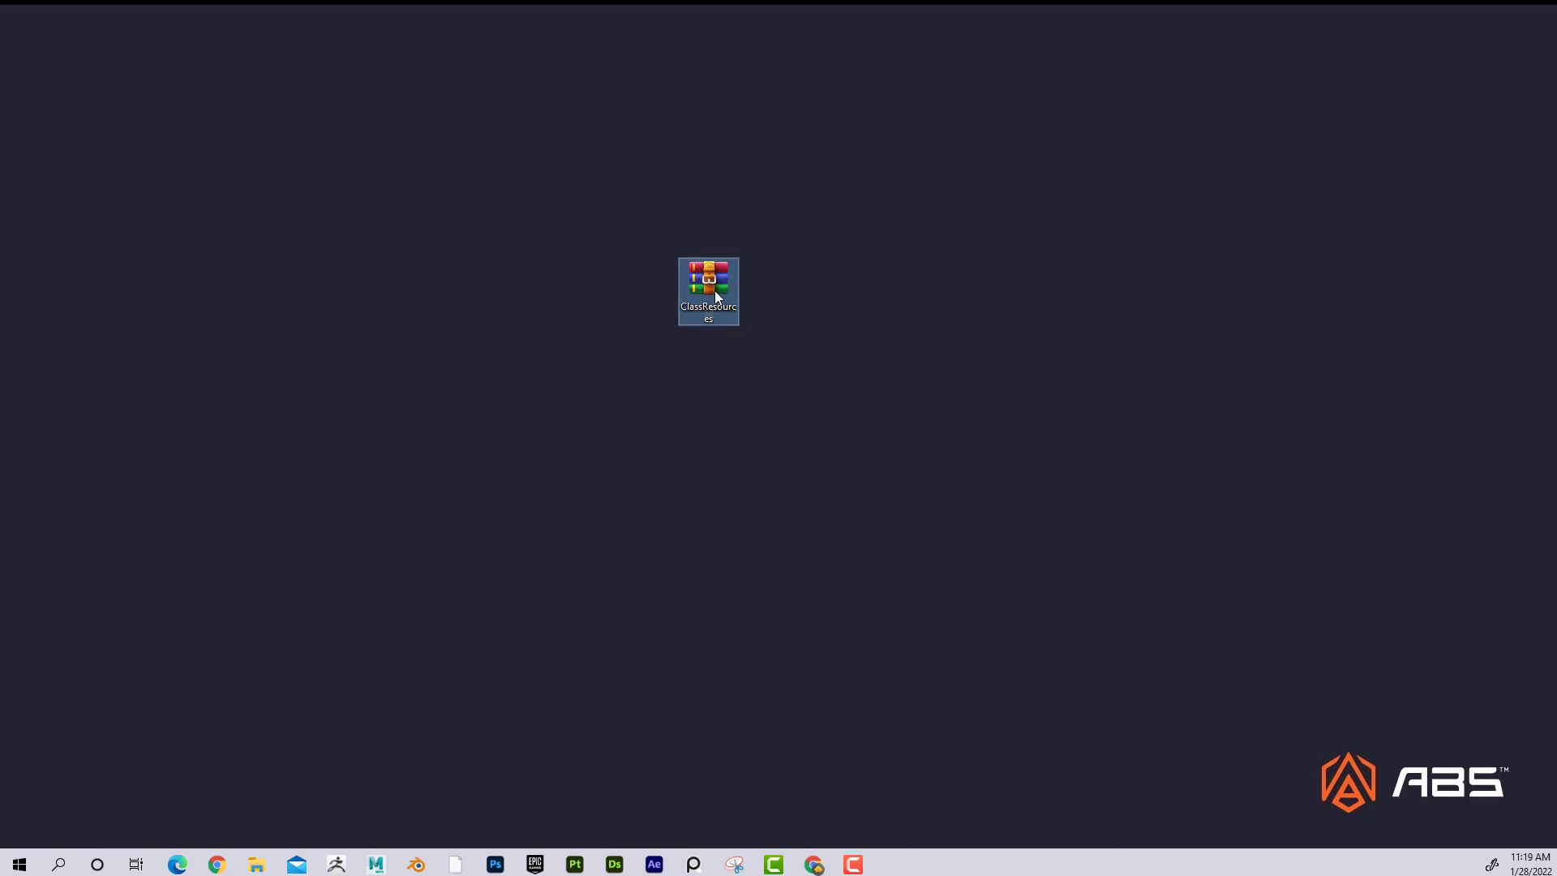
- Bring up the ClassResources.rar context menu, then dismiss it without choosing an action
{"action": "right_click", "coordinate": [720, 278]}
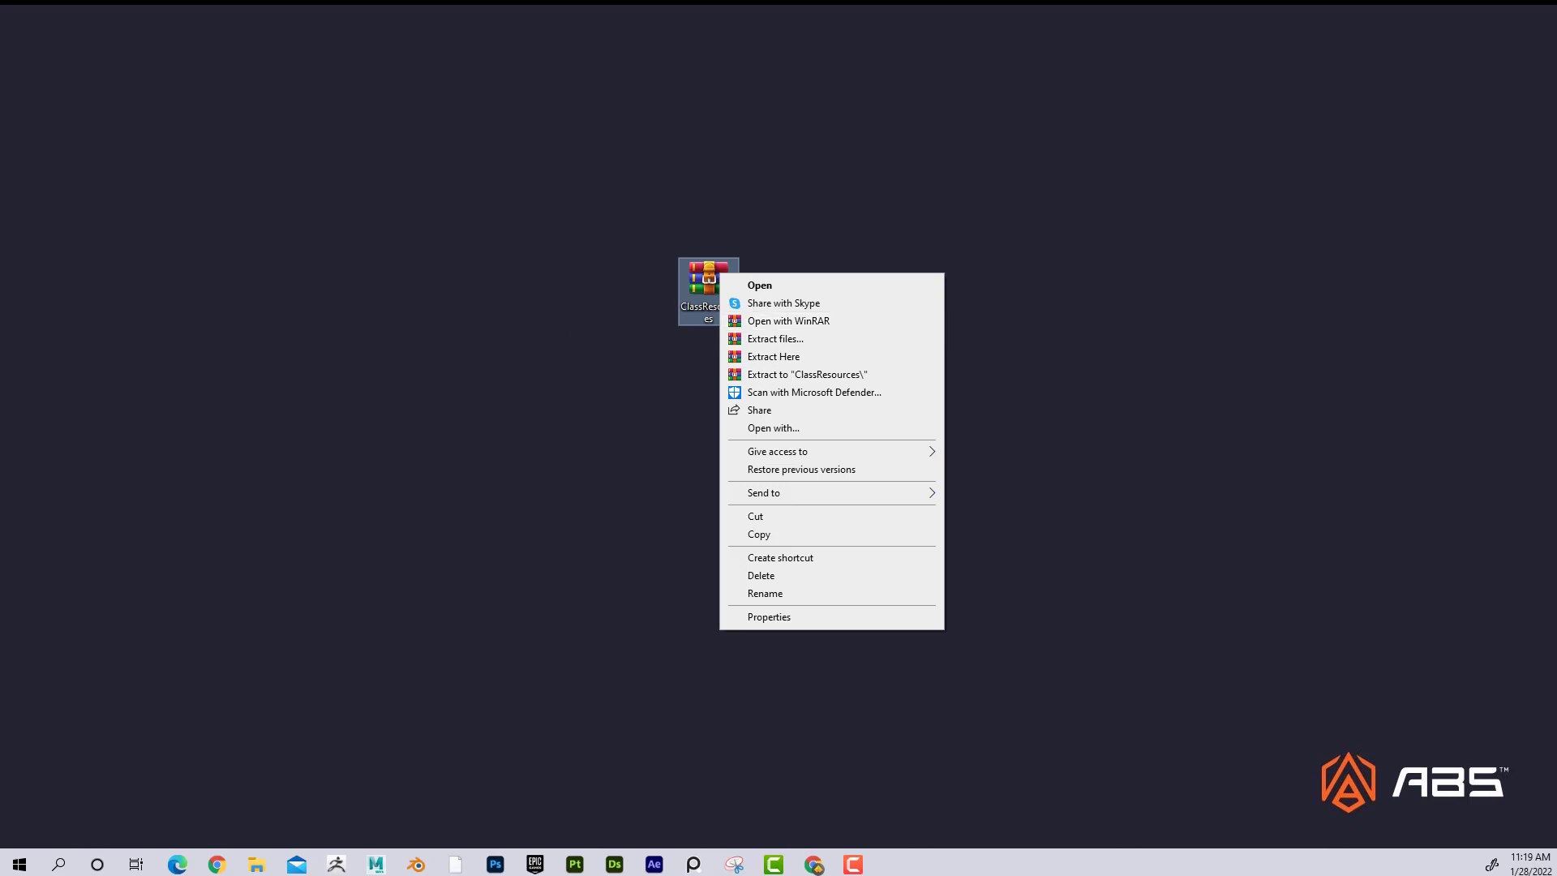
{"action": "left_click", "coordinate": [574, 334]}
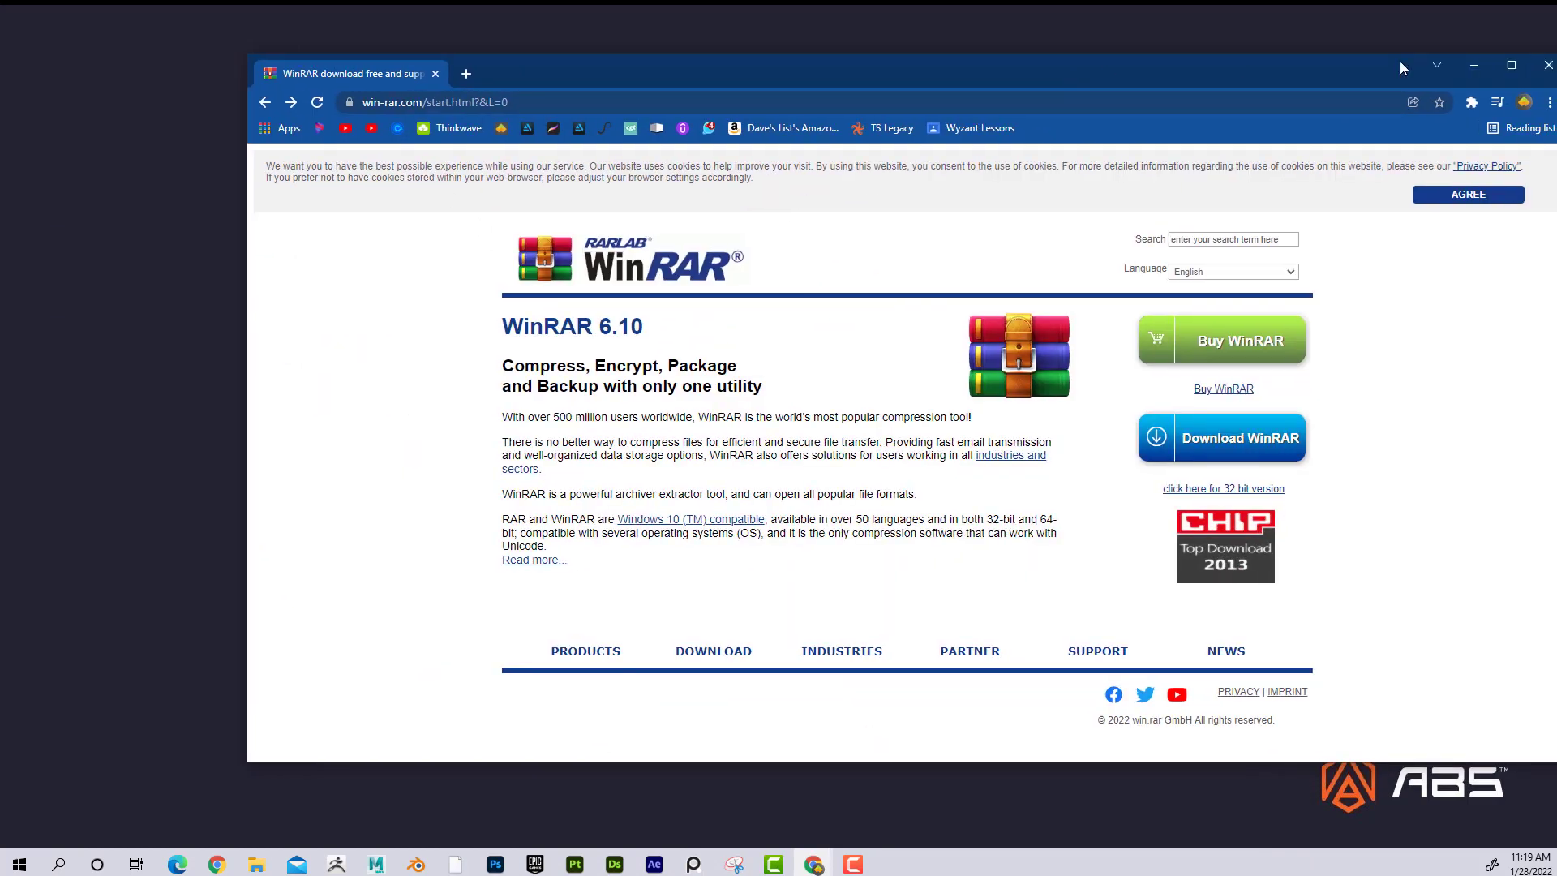
- Maximize the Chrome window showing the win-rar.com WinRAR 6.10 download page
{"action": "left_click", "coordinate": [1515, 71]}
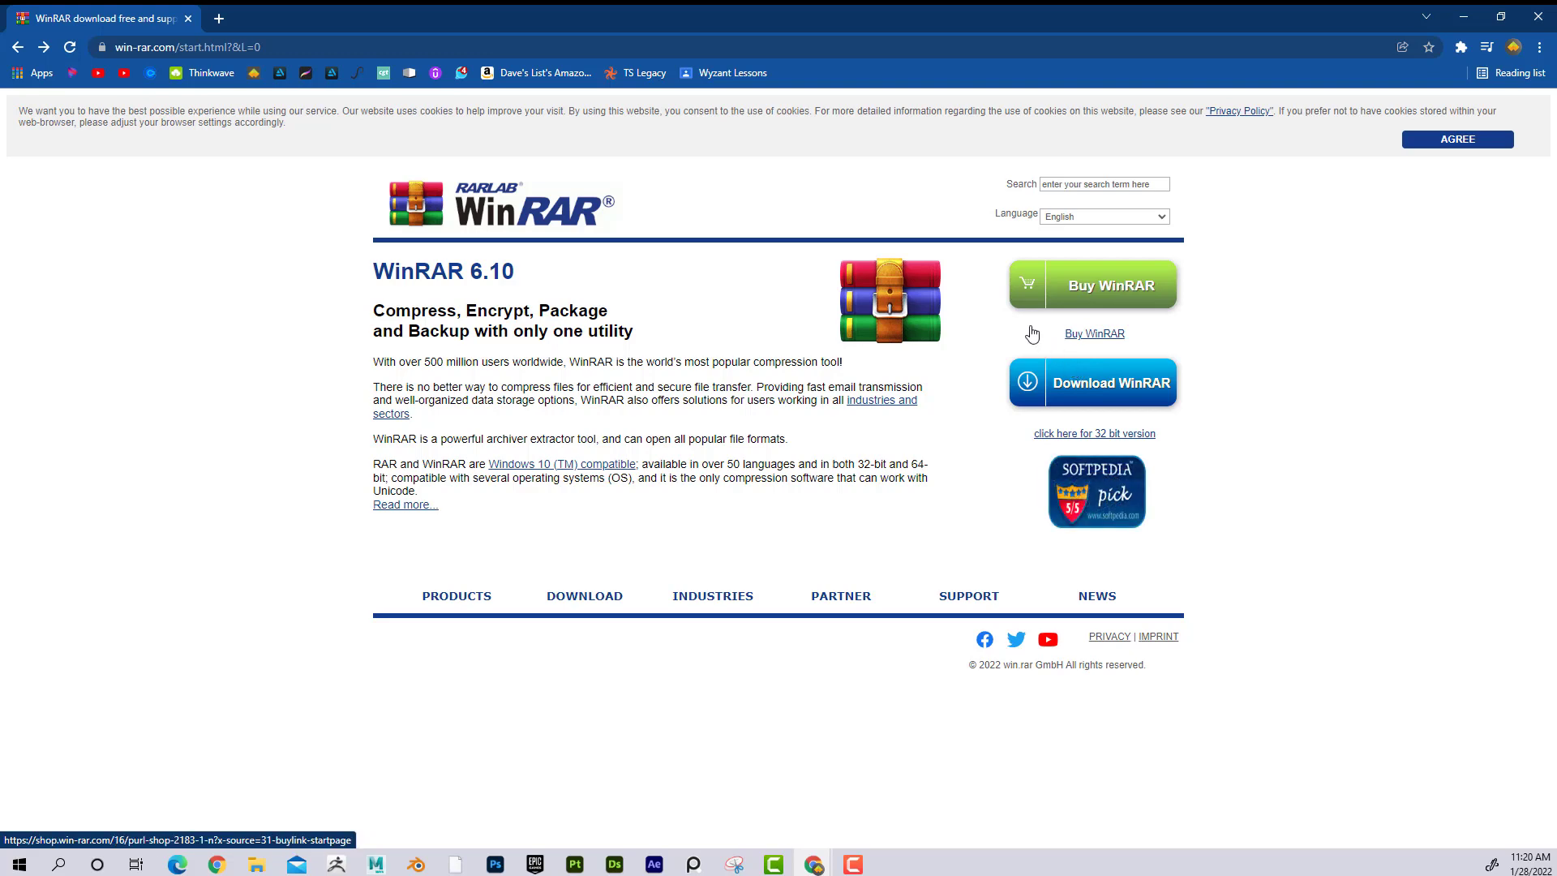
- Extract ClassResources.rar to "ClassResources\", cancelling the file-replace prompt and retrying
{"action": "left_click_drag", "start_coordinate": [1374, 23], "coordinate": [323, 184]}
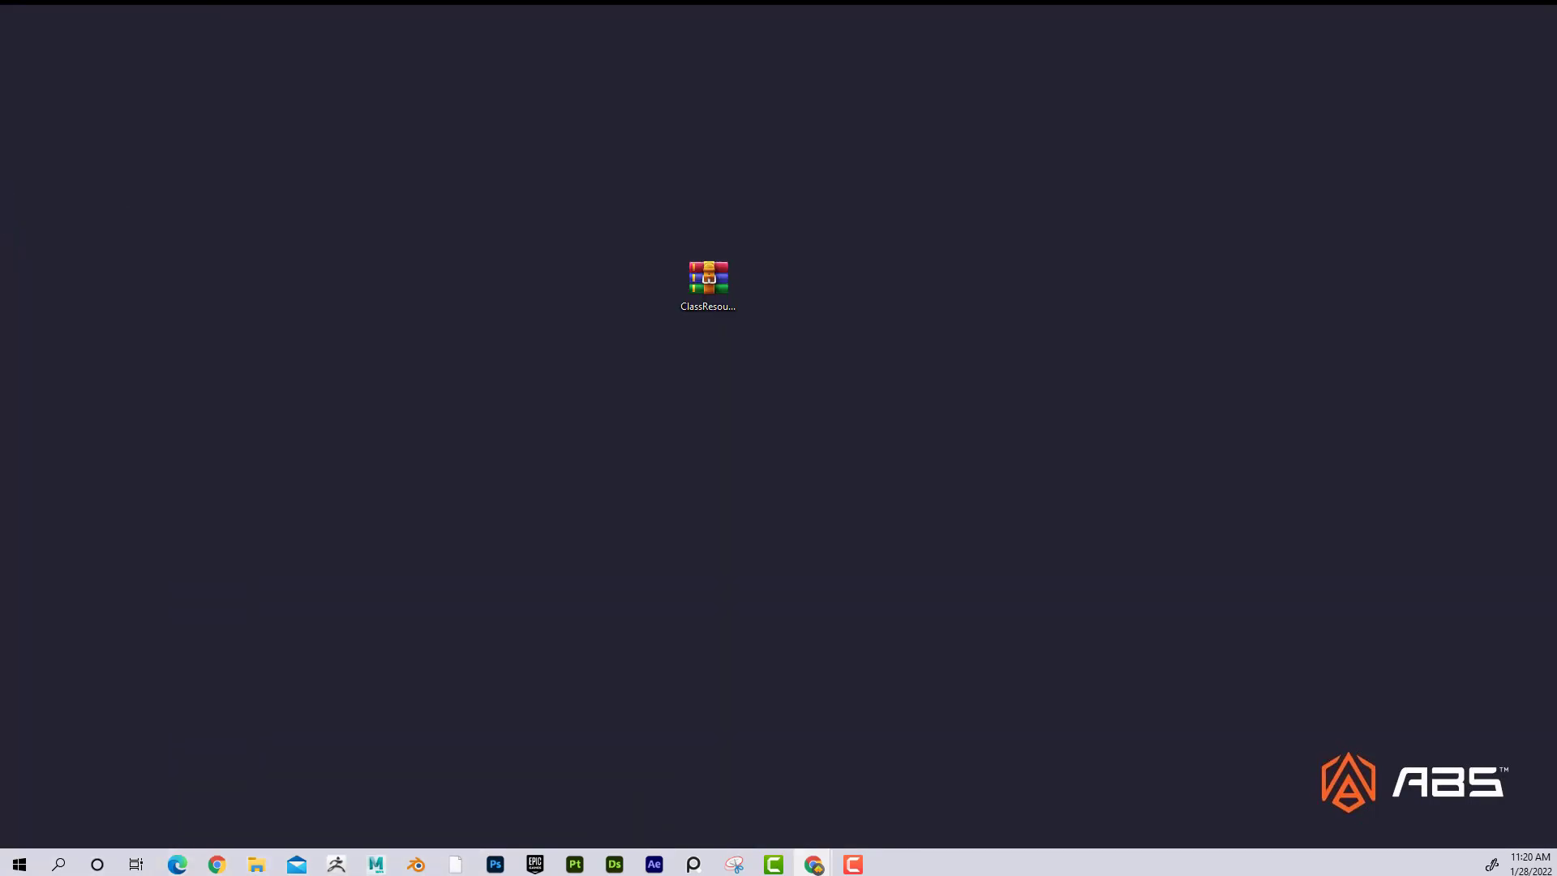
{"action": "right_click", "coordinate": [724, 277]}
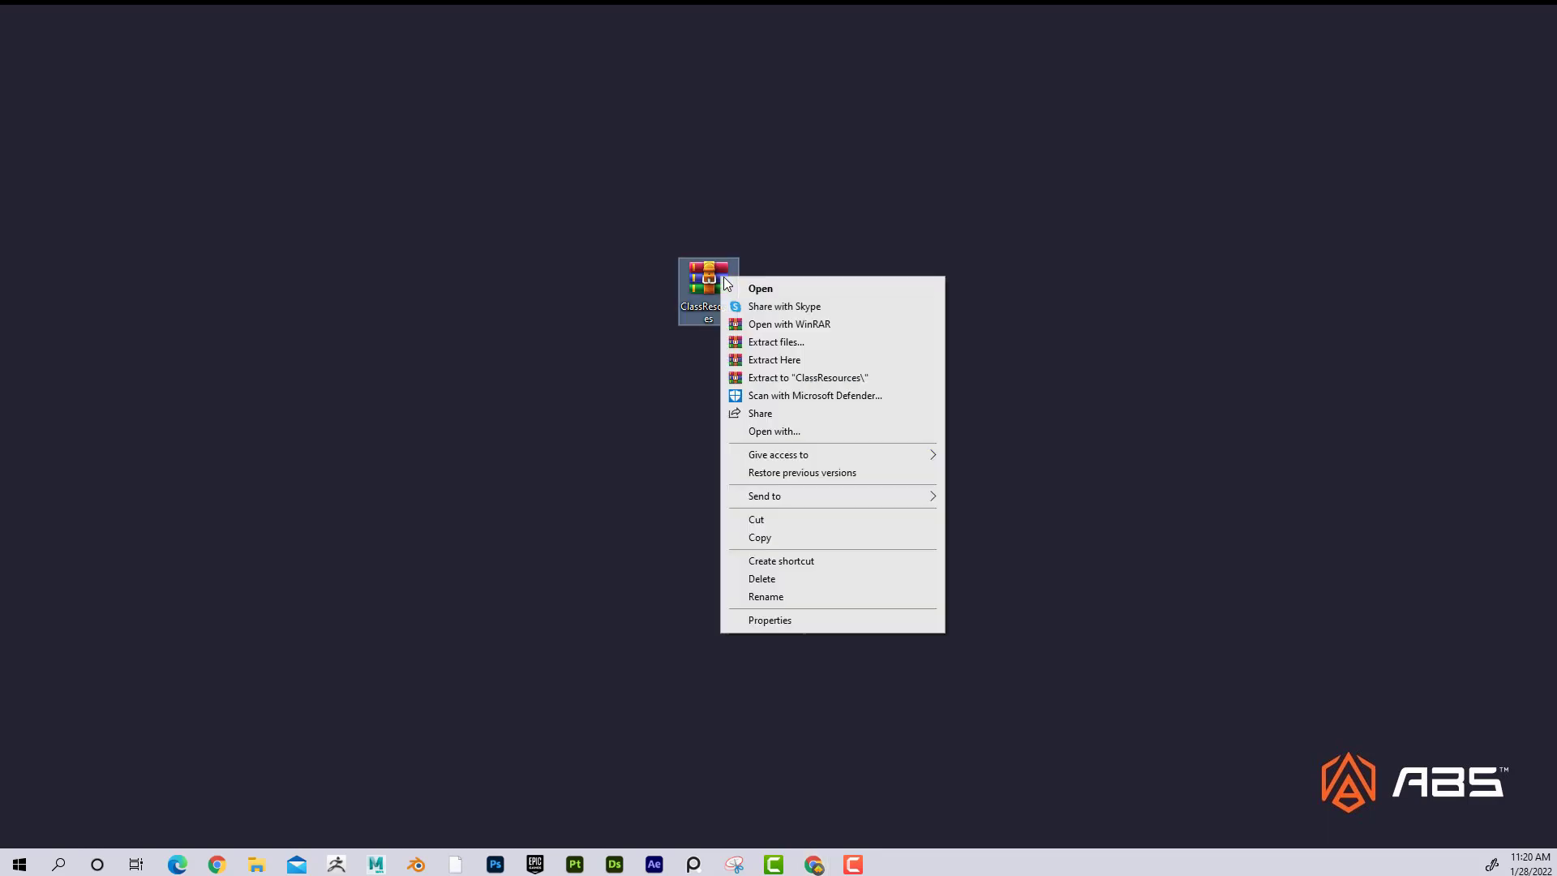
{"action": "left_click", "coordinate": [815, 378]}
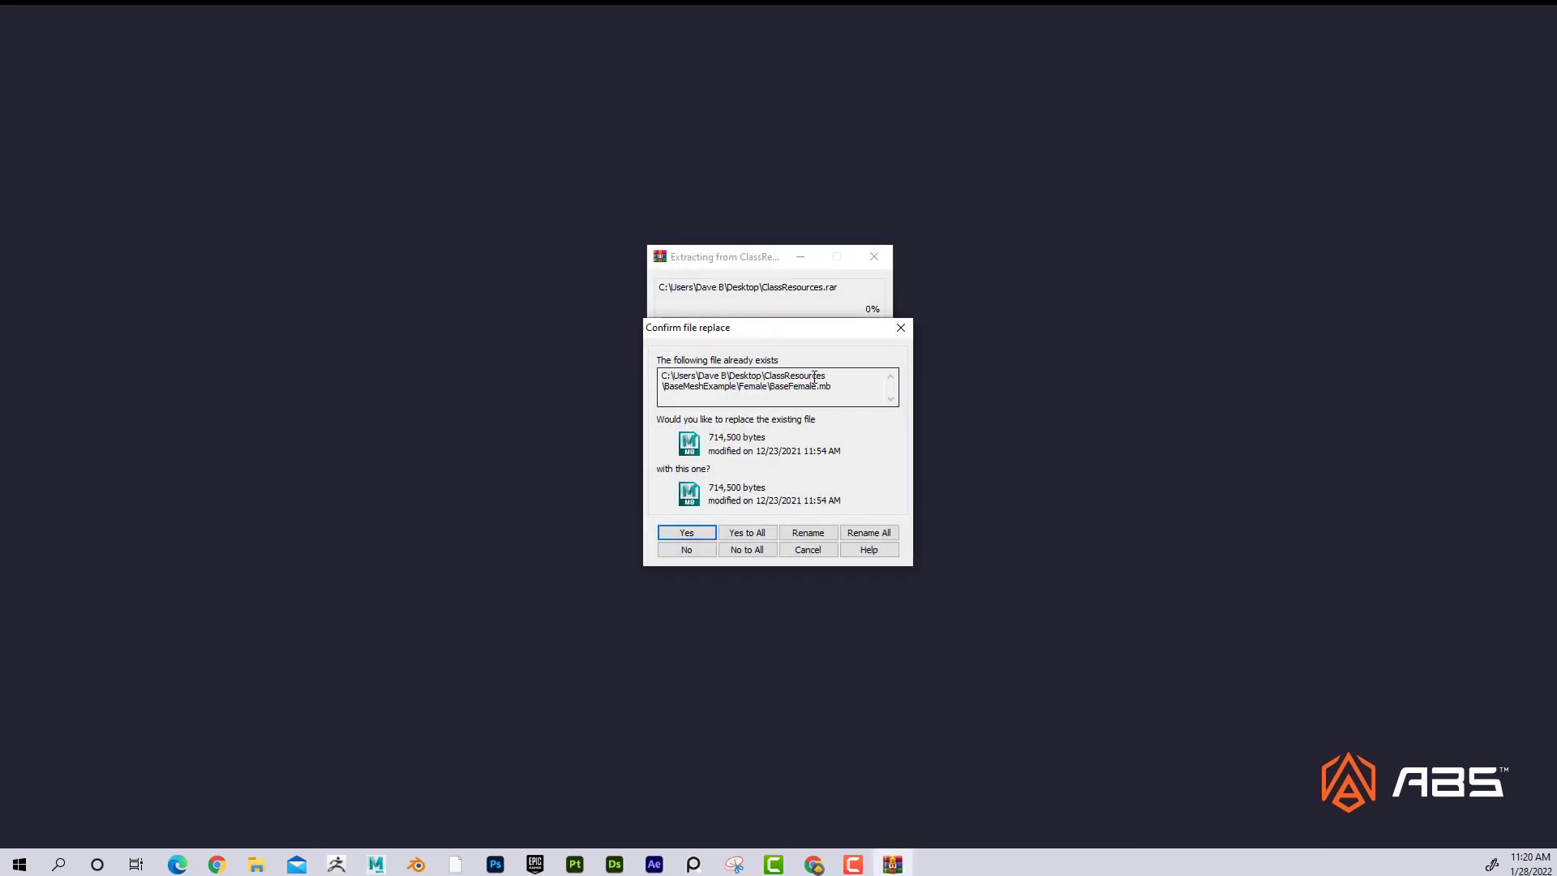
{"action": "left_click", "coordinate": [900, 329]}
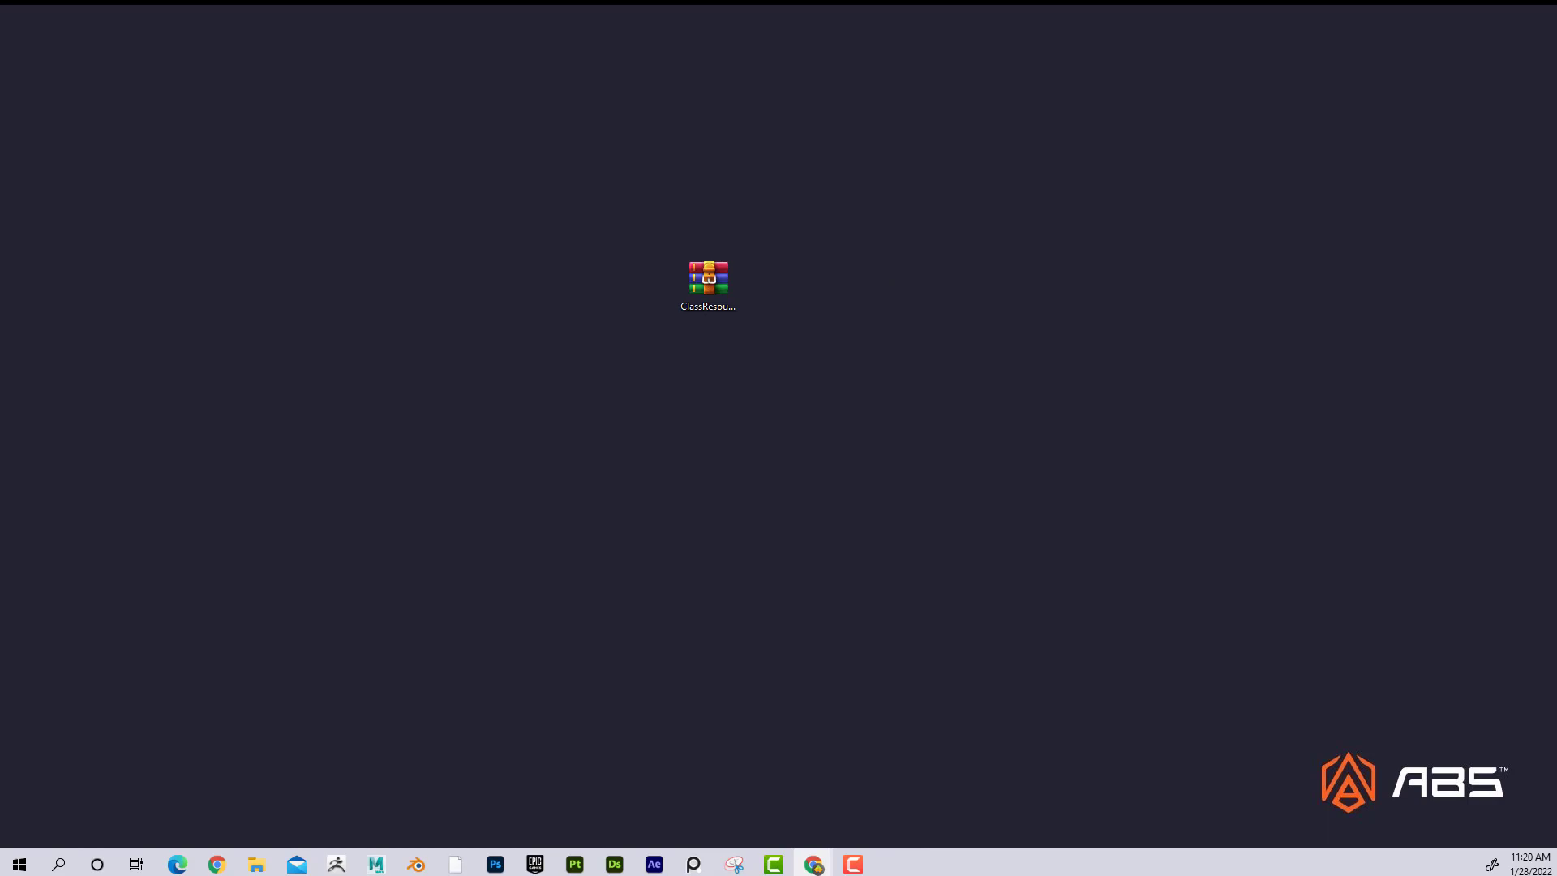
{"action": "right_click", "coordinate": [714, 285]}
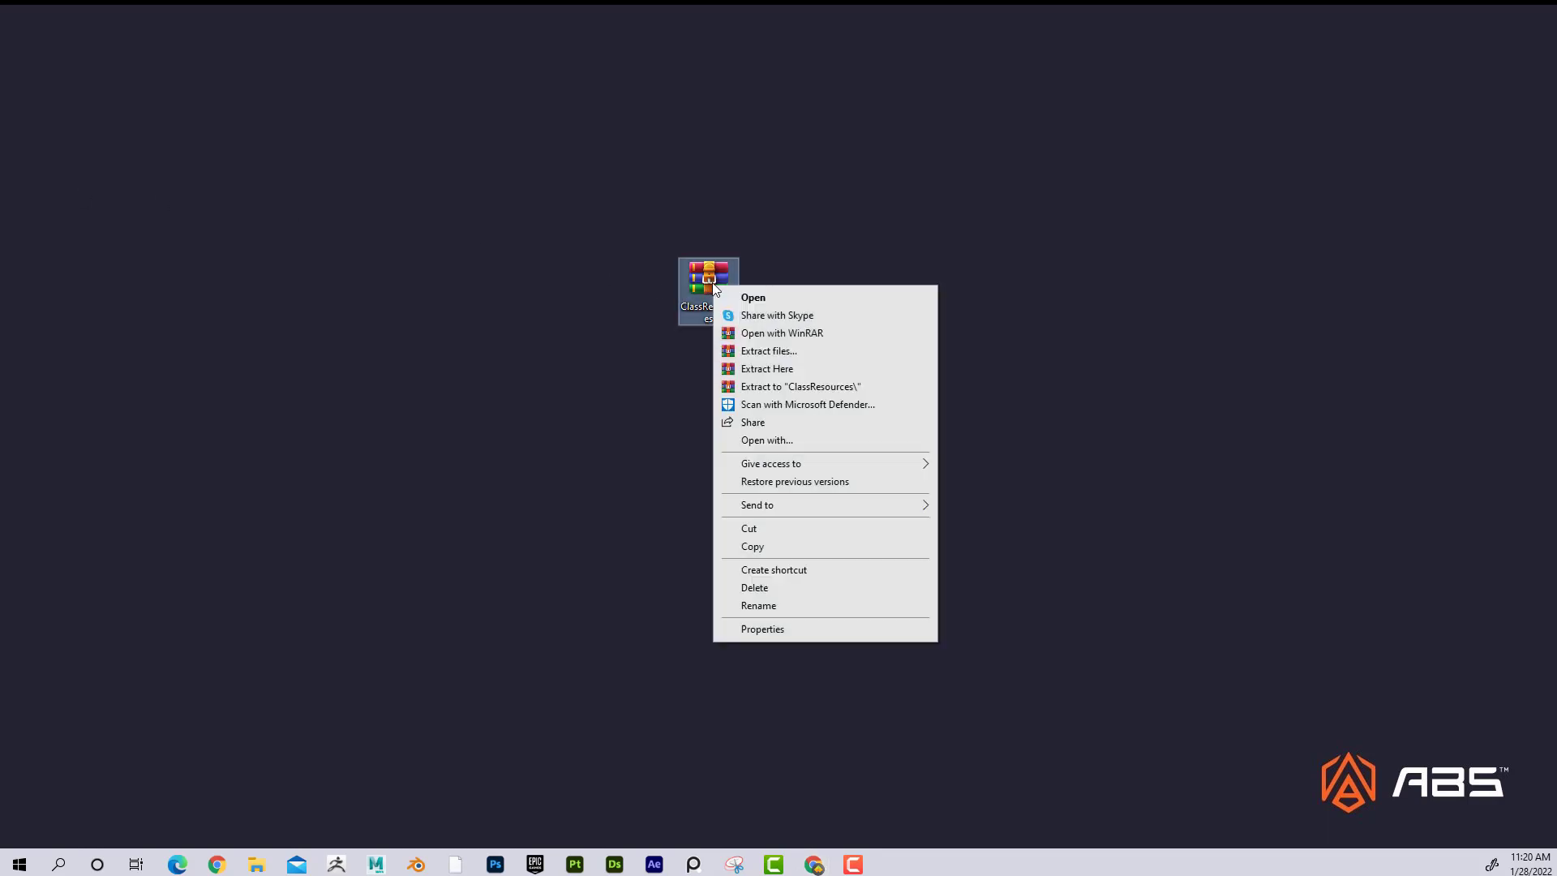
{"action": "left_click", "coordinate": [805, 388]}
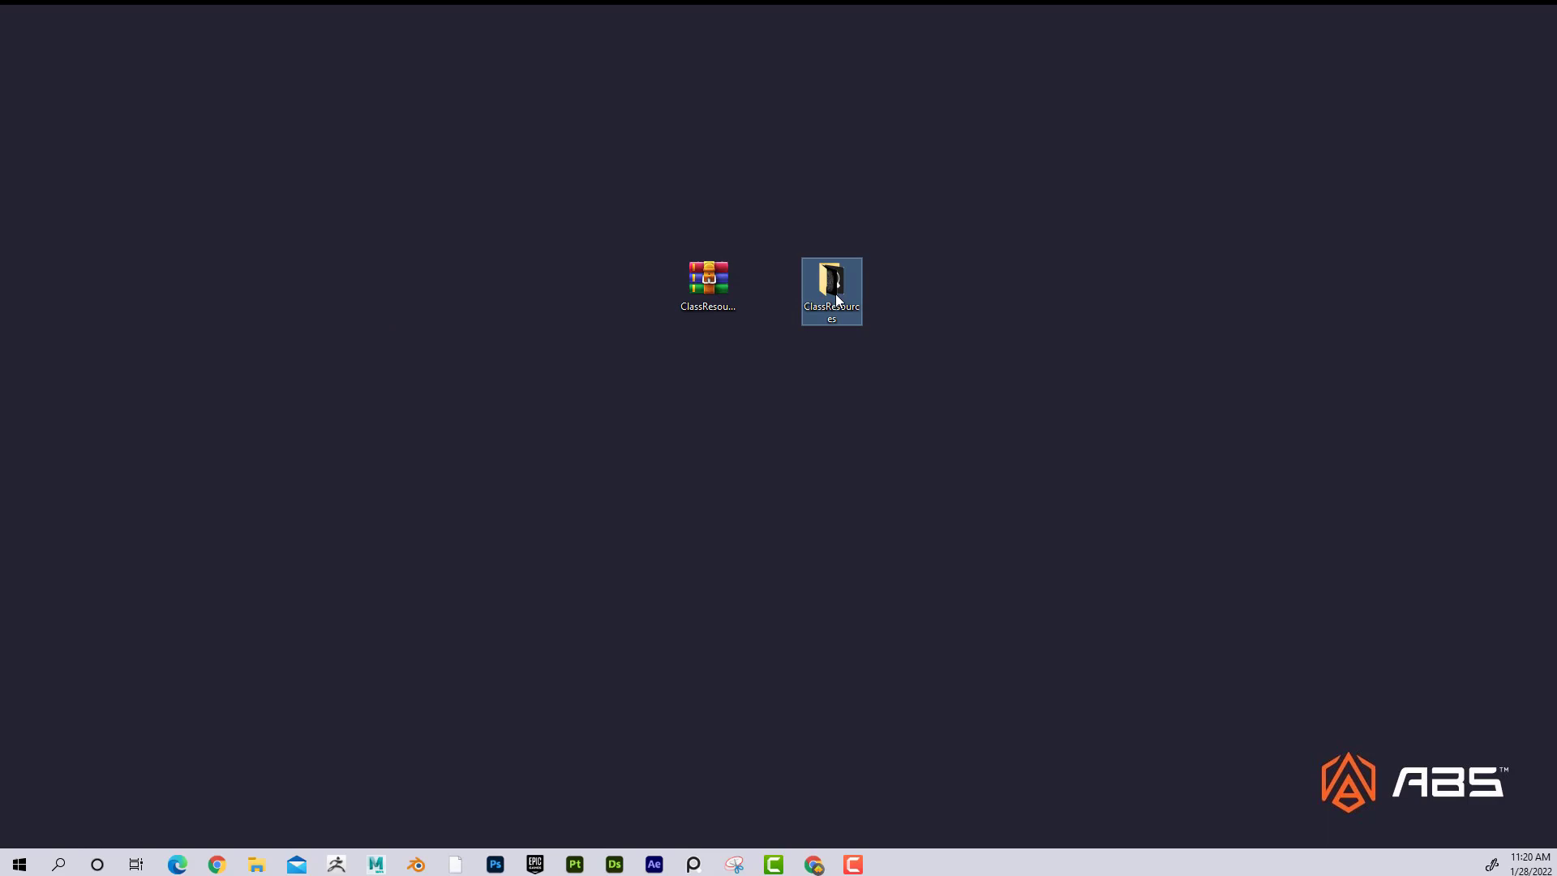
- Browse the extracted ZBrush, ImagePlanes and BaseMeshExample > Male subfolders, then return to ClassResources
{"action": "double_click", "coordinate": [831, 283]}
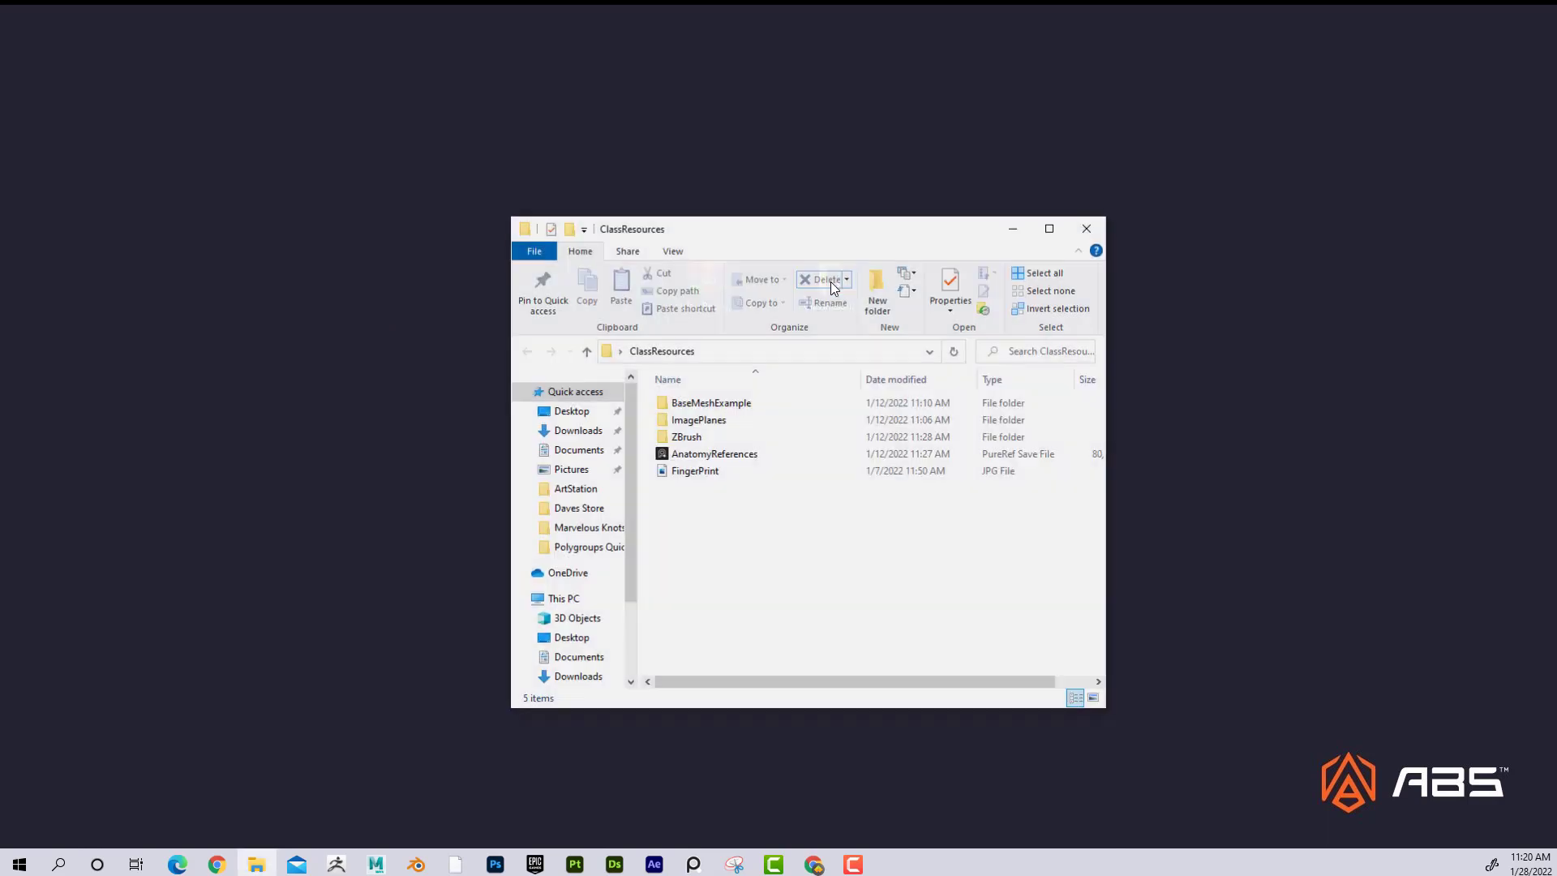
{"action": "left_click_drag", "start_coordinate": [771, 220], "coordinate": [1075, 155]}
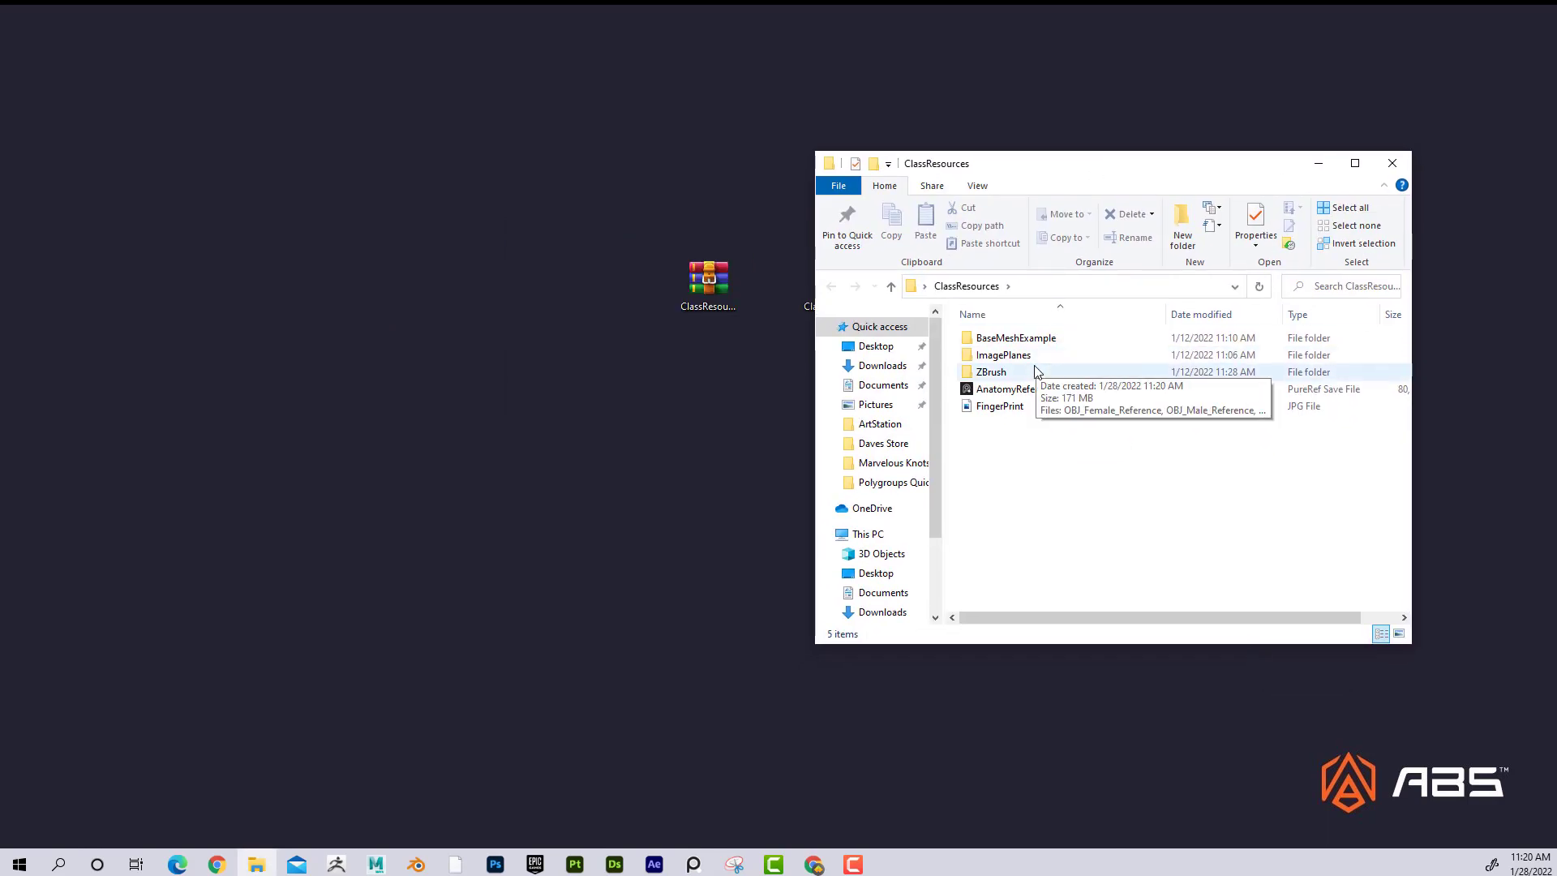
{"action": "double_click", "coordinate": [1034, 371]}
{"action": "left_click", "coordinate": [832, 286]}
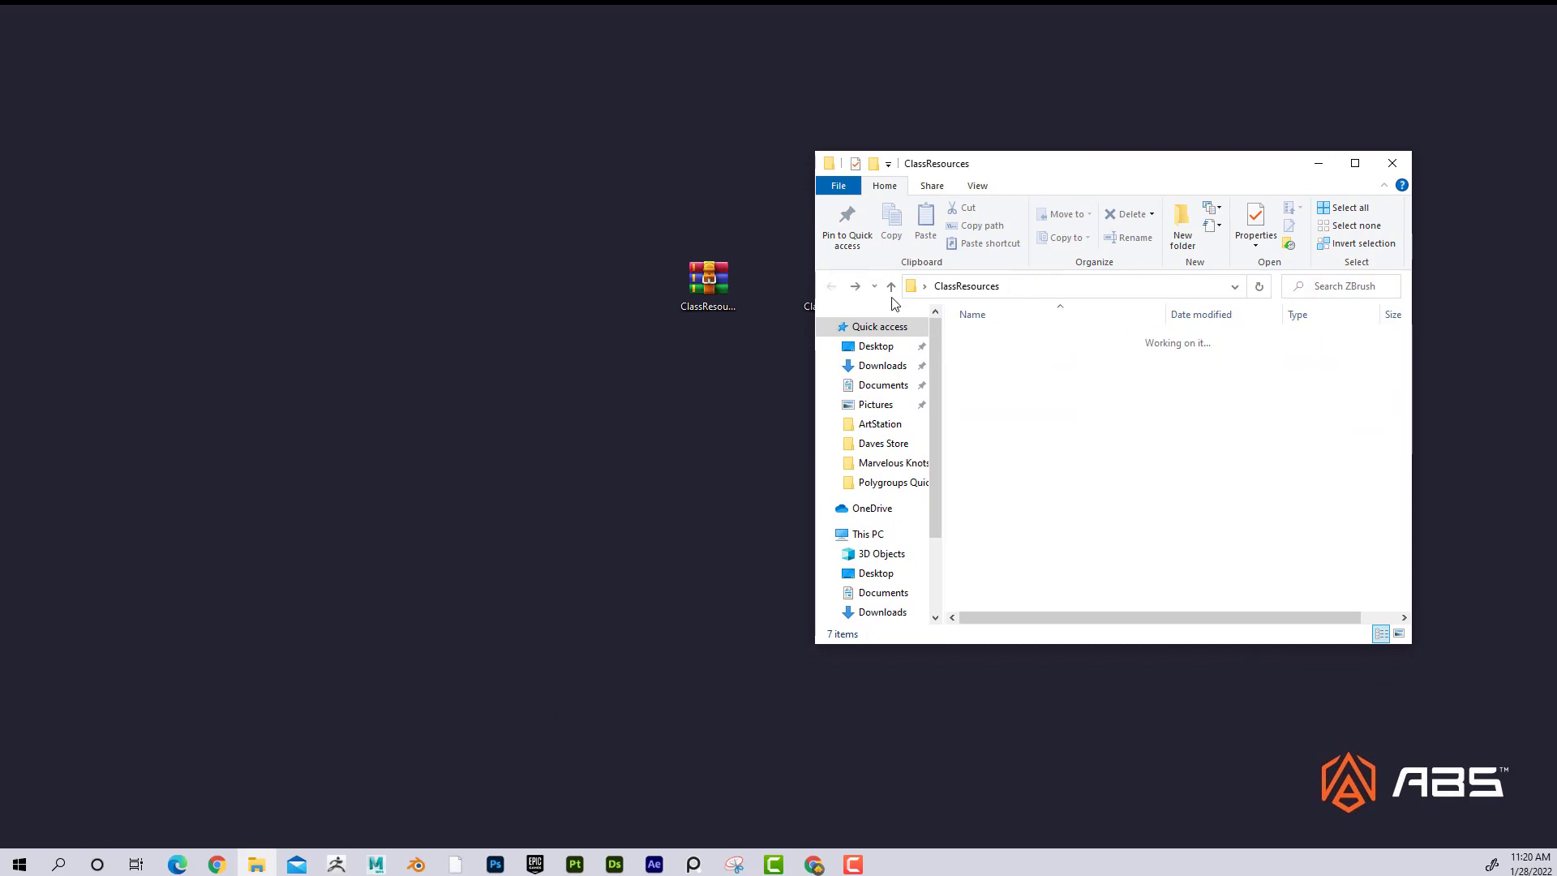
{"action": "double_click", "coordinate": [1006, 356]}
{"action": "left_click", "coordinate": [831, 286]}
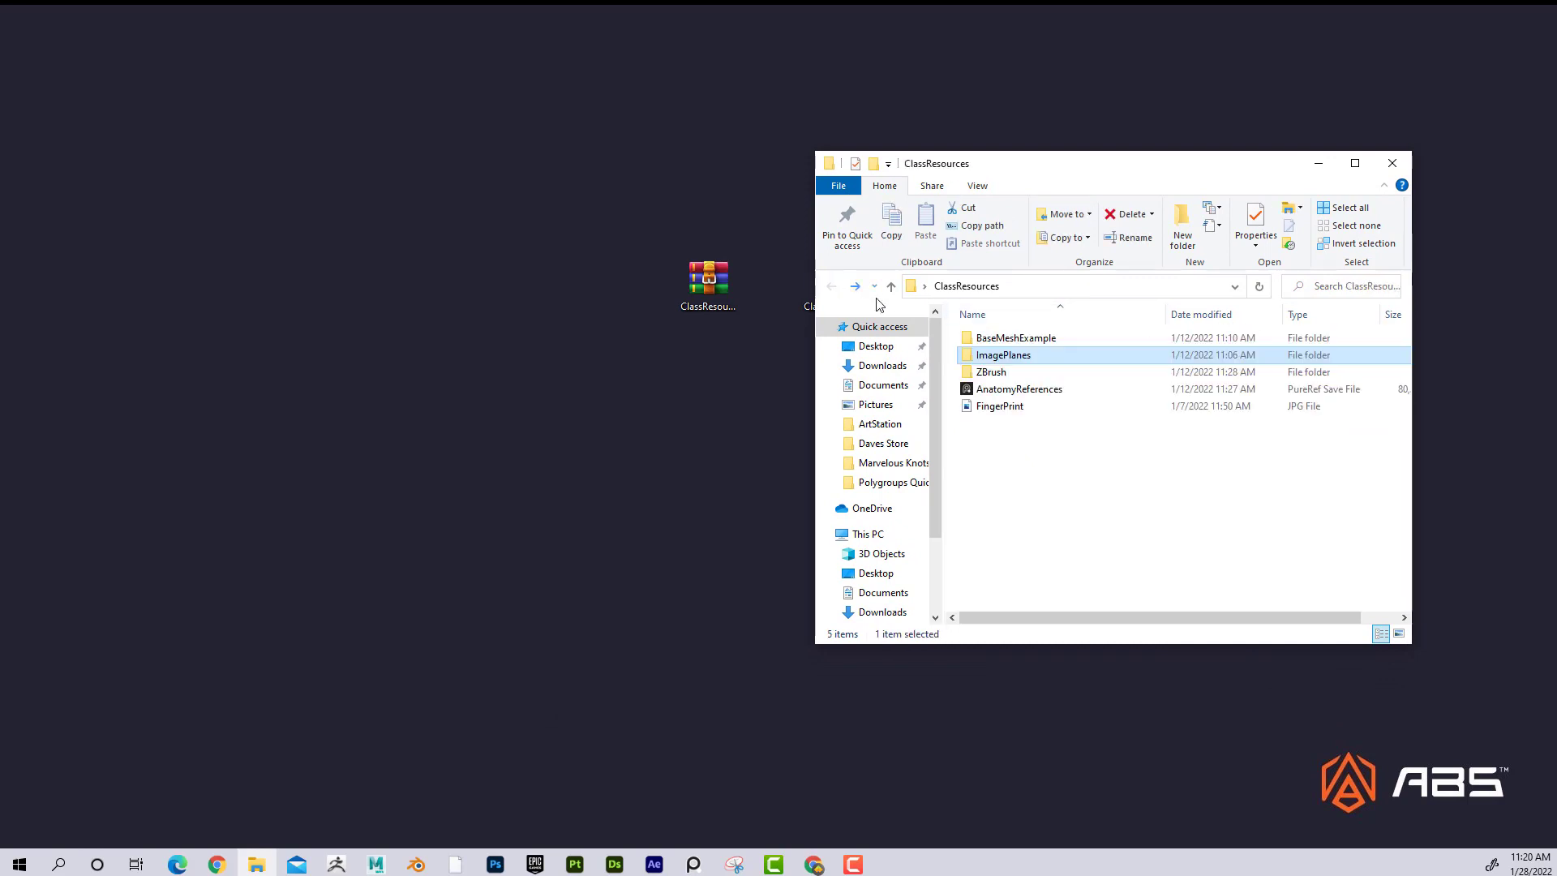
{"action": "double_click", "coordinate": [1010, 338]}
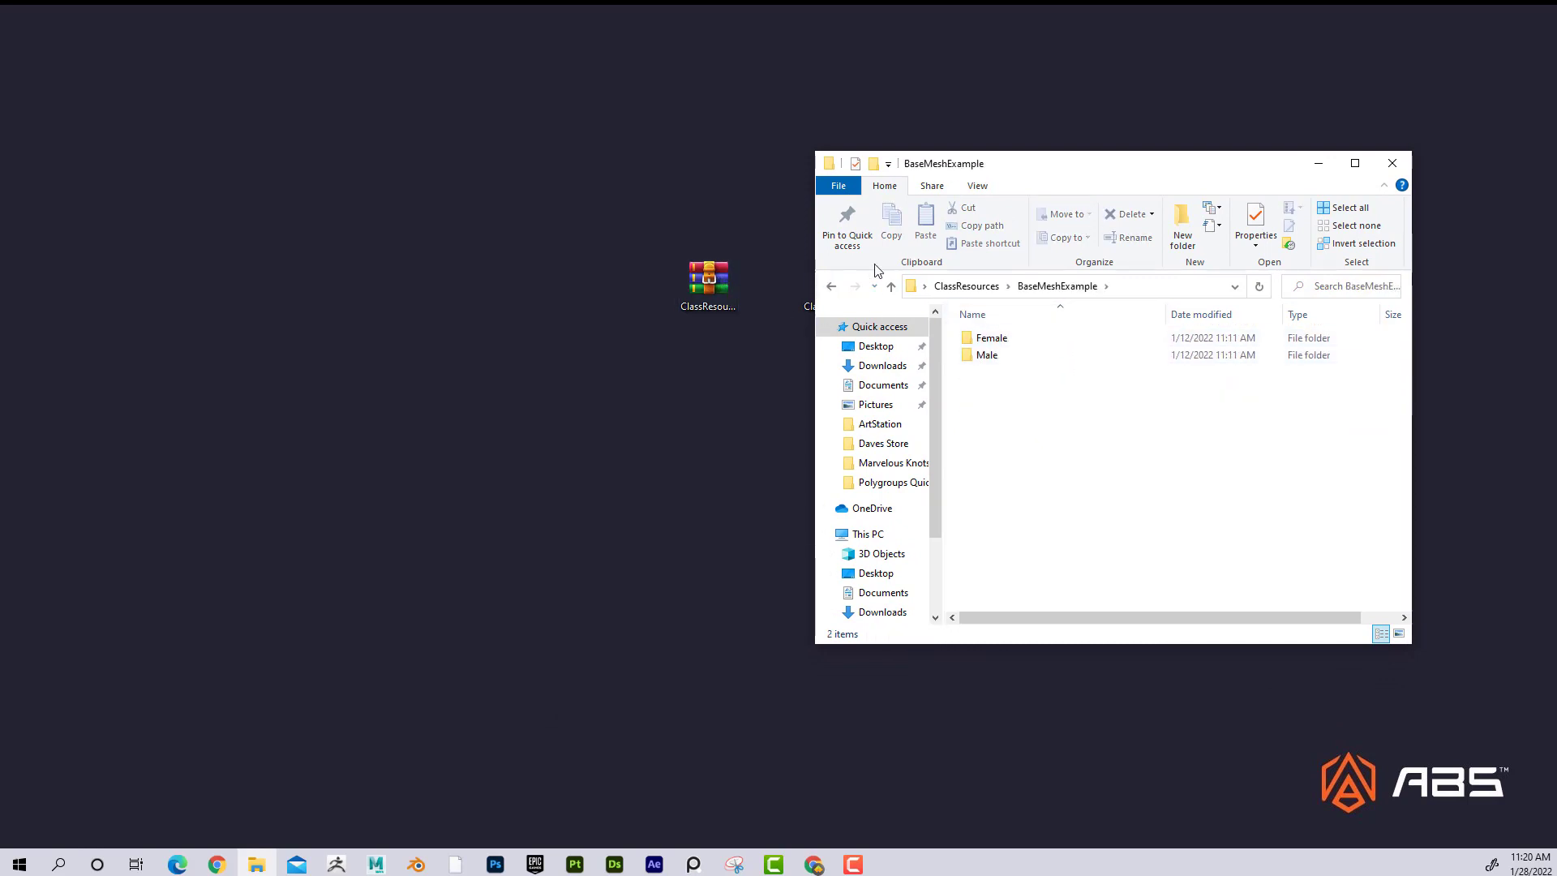
{"action": "double_click", "coordinate": [996, 357]}
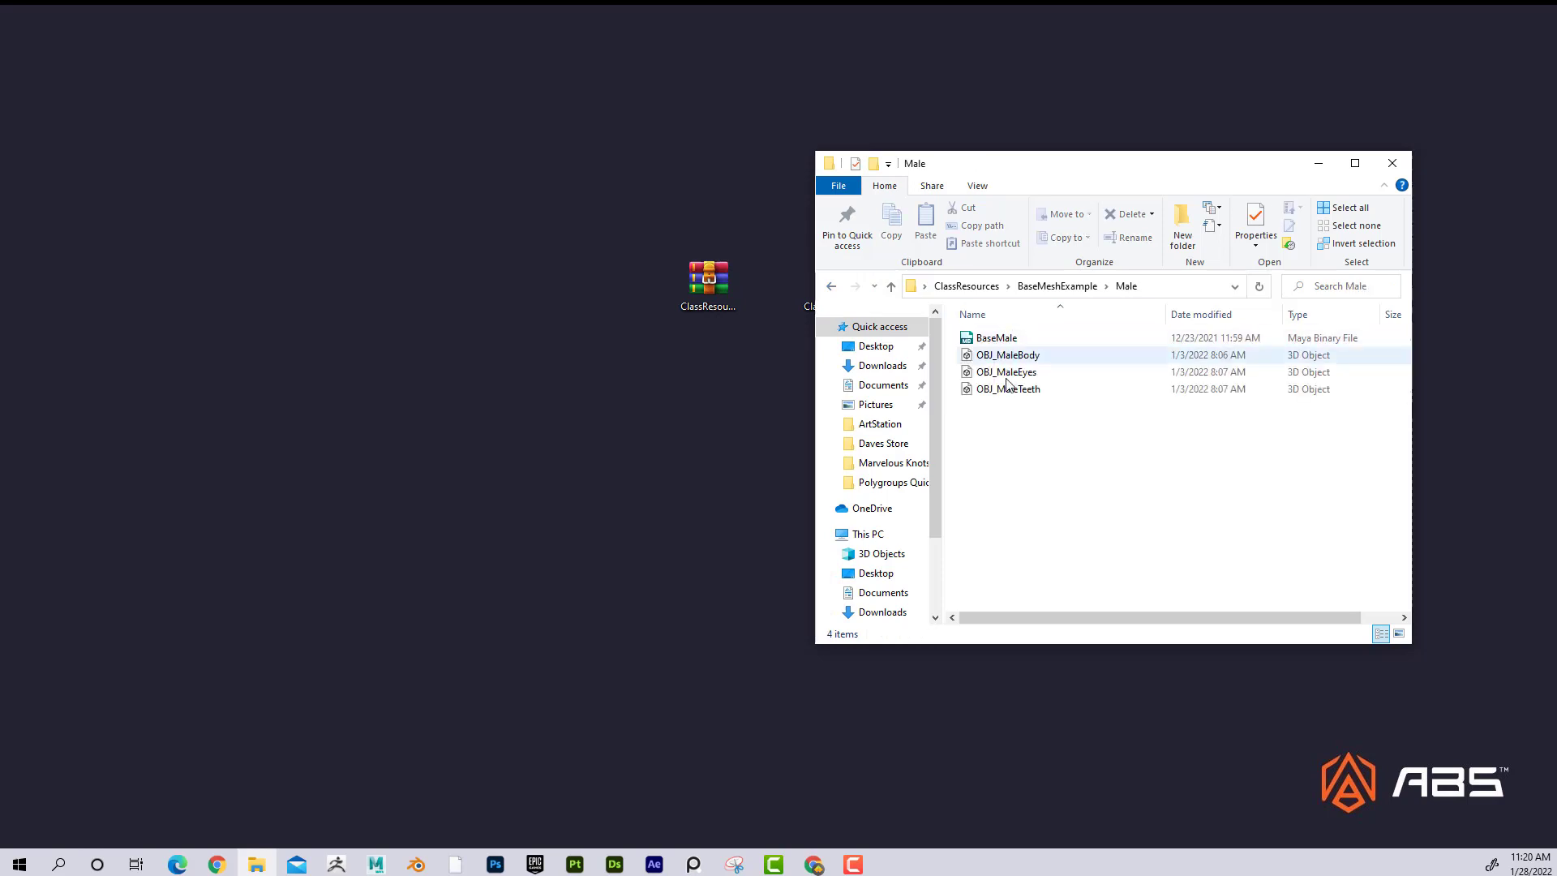
{"action": "key", "text": "BackSpace"}
{"action": "key", "text": "BackSpace"}
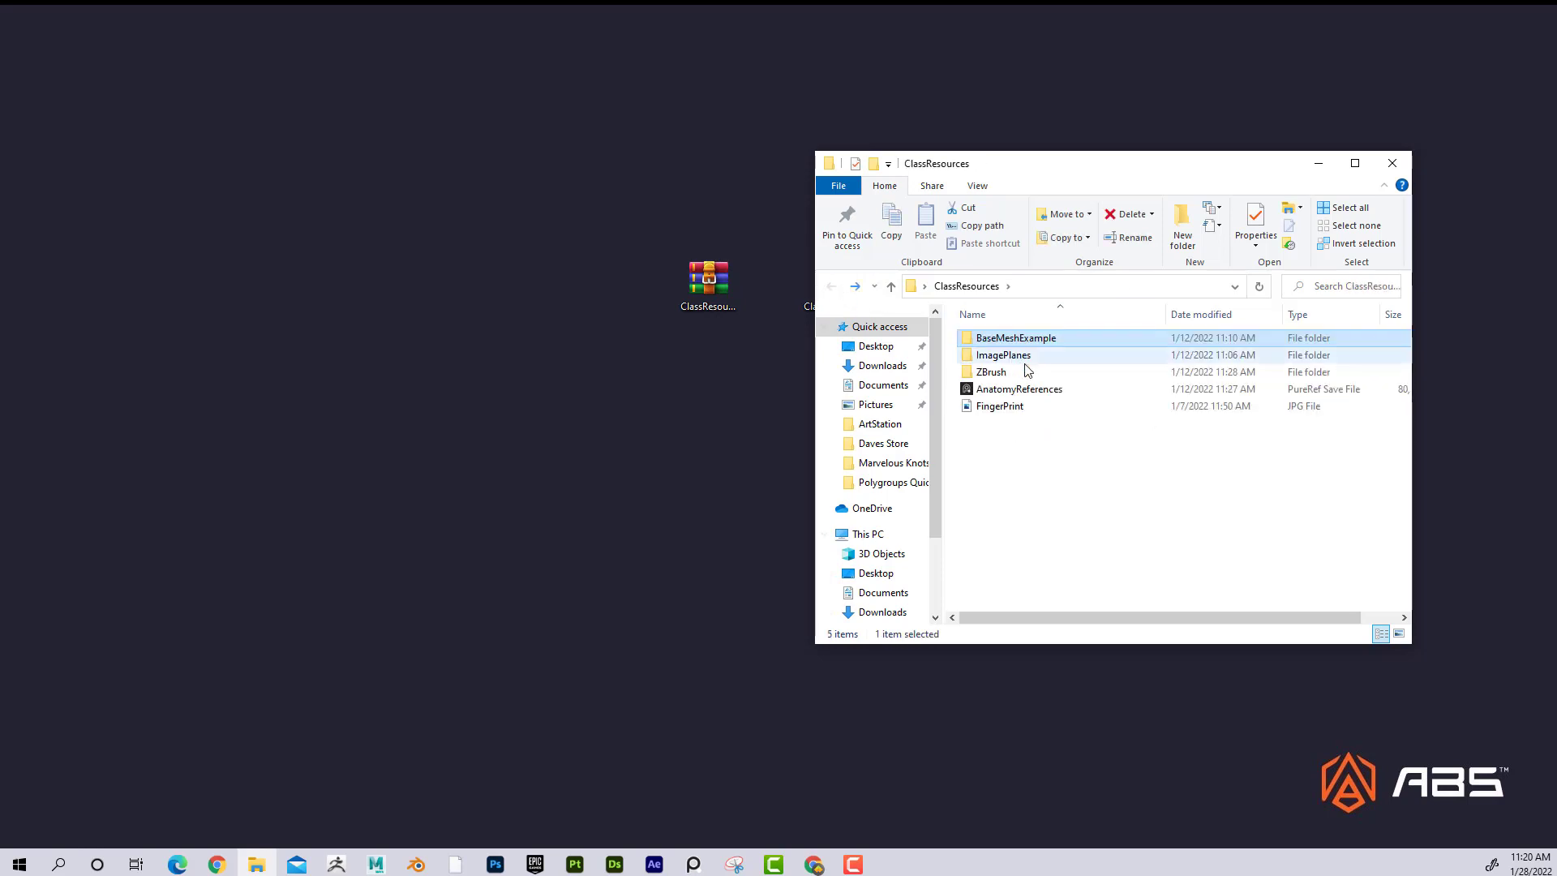
- Shift the ClassResources Explorer window aside to reveal the desktop folder, then close it
{"action": "left_click_drag", "start_coordinate": [1026, 167], "coordinate": [1165, 156]}
{"action": "left_click", "coordinate": [714, 284]}
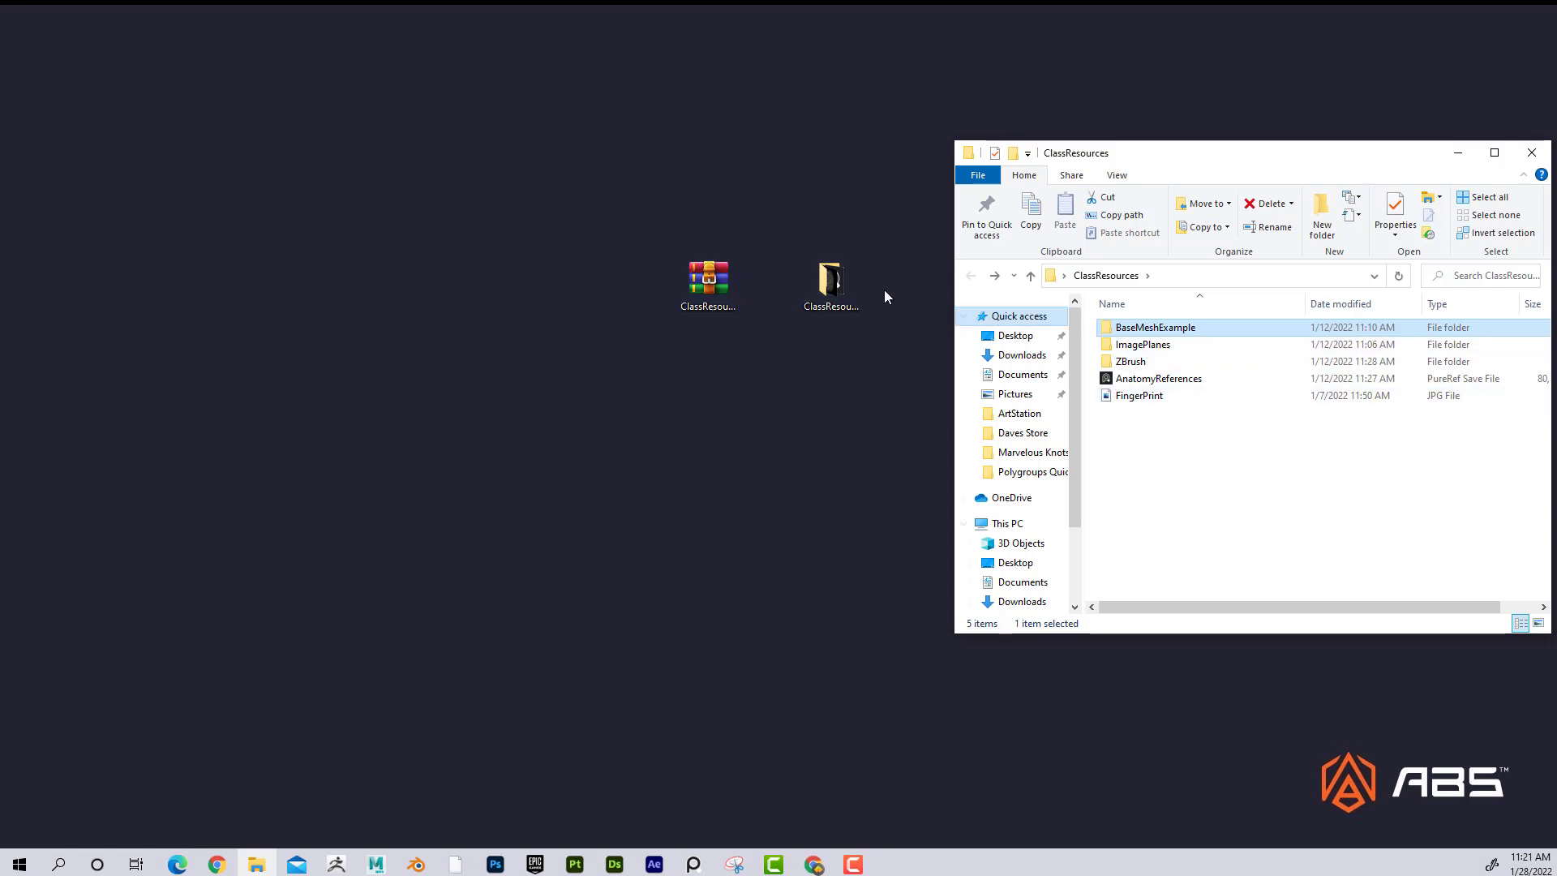
{"action": "left_click_drag", "start_coordinate": [1267, 164], "coordinate": [1224, 151]}
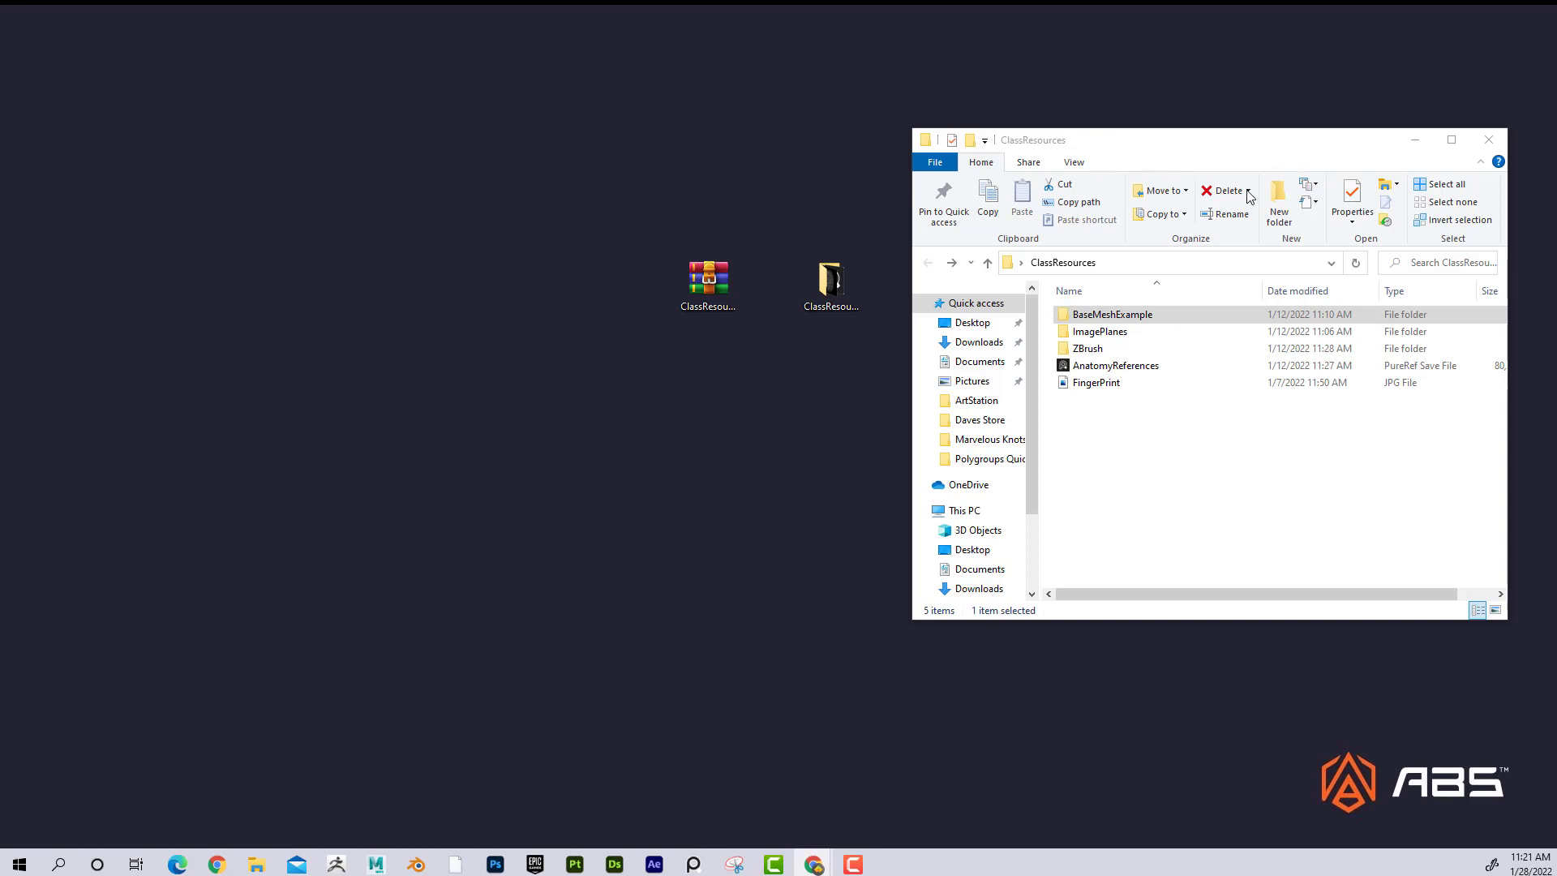
{"action": "left_click", "coordinate": [1490, 141]}
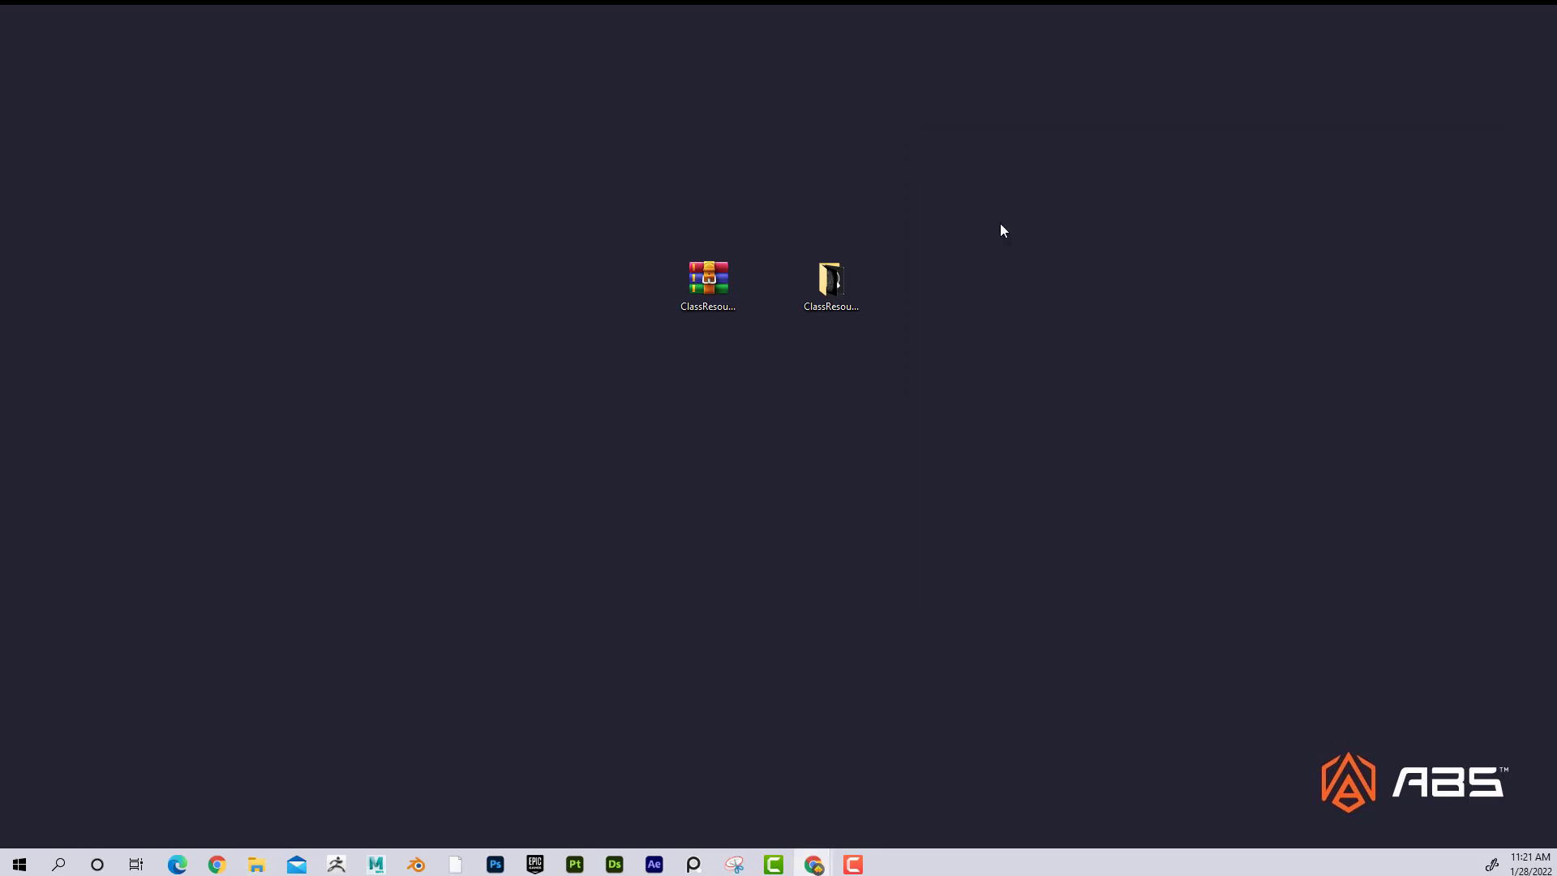
- Start Add to archive on the ClassResources folder and rename the archive DavesFiles
{"action": "right_click", "coordinate": [829, 285]}
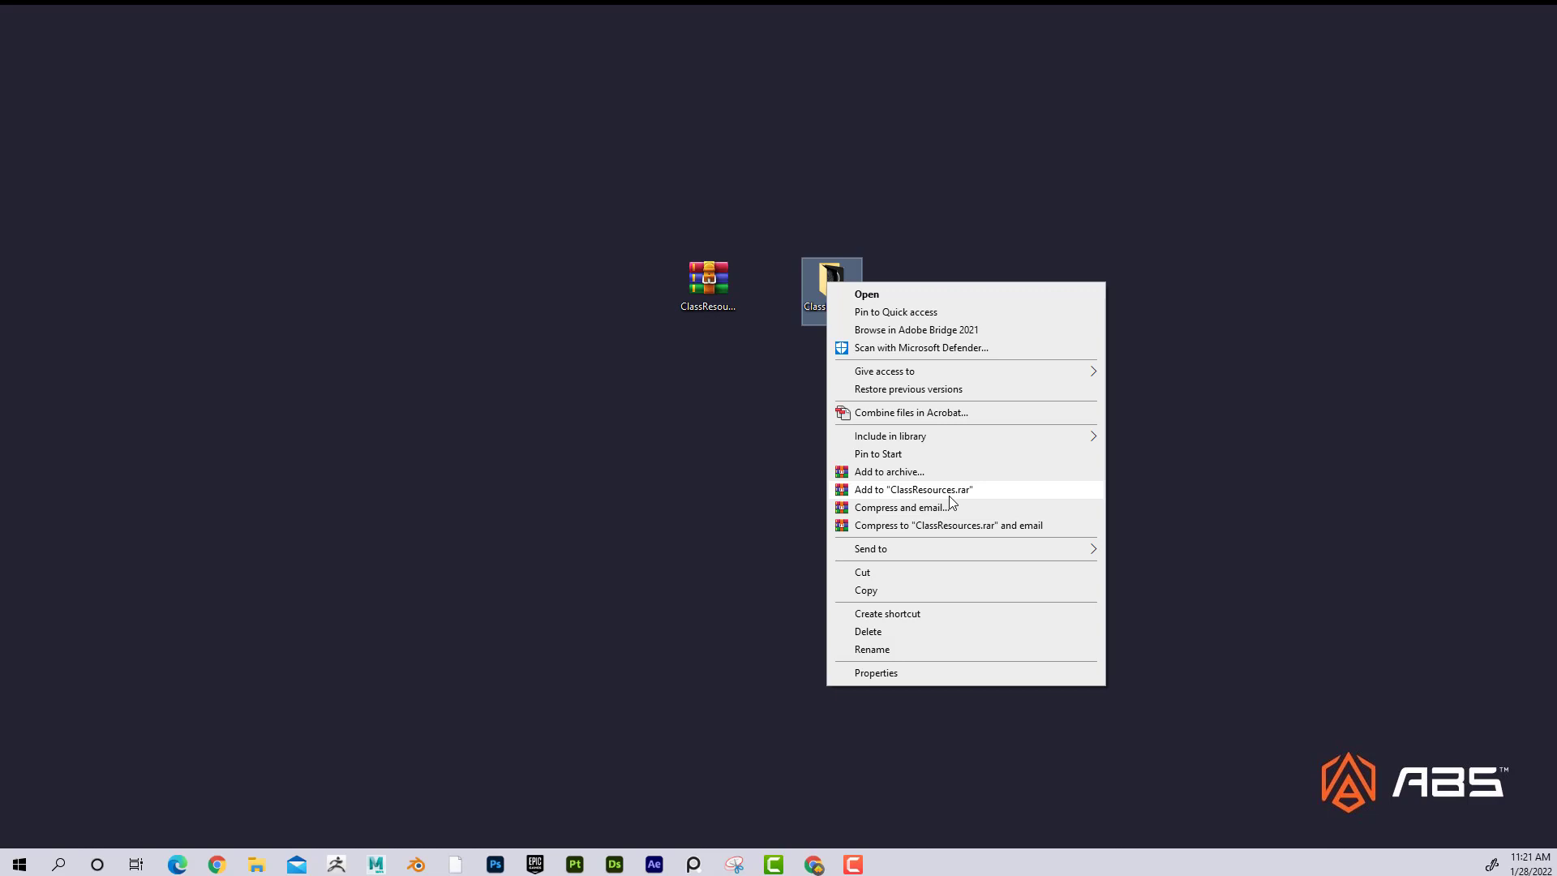
{"action": "left_click", "coordinate": [884, 475]}
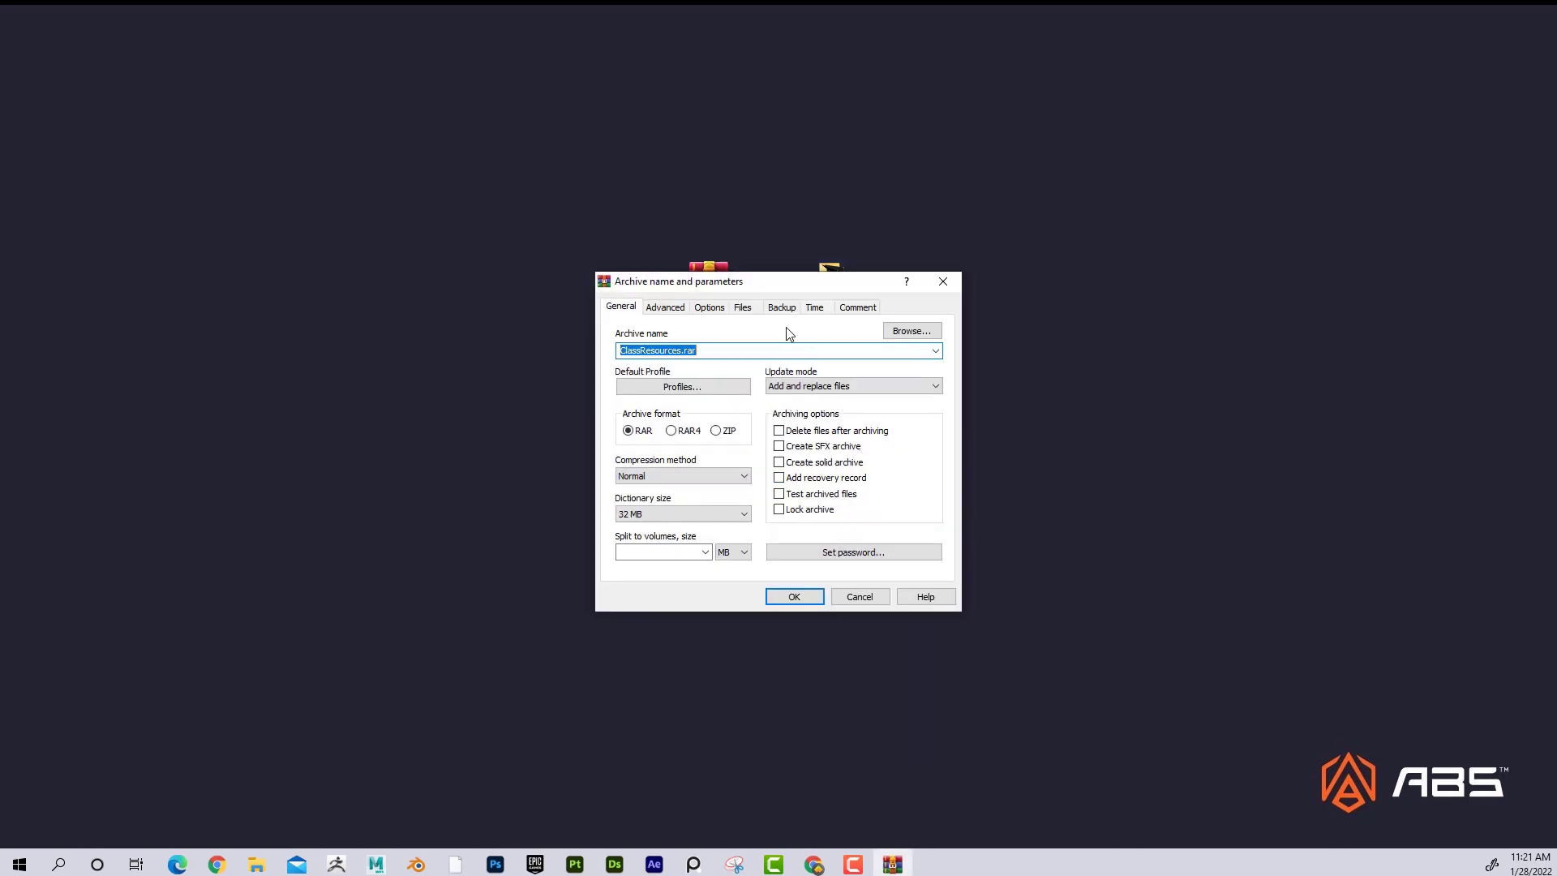
{"action": "left_click_drag", "start_coordinate": [795, 287], "coordinate": [810, 153]}
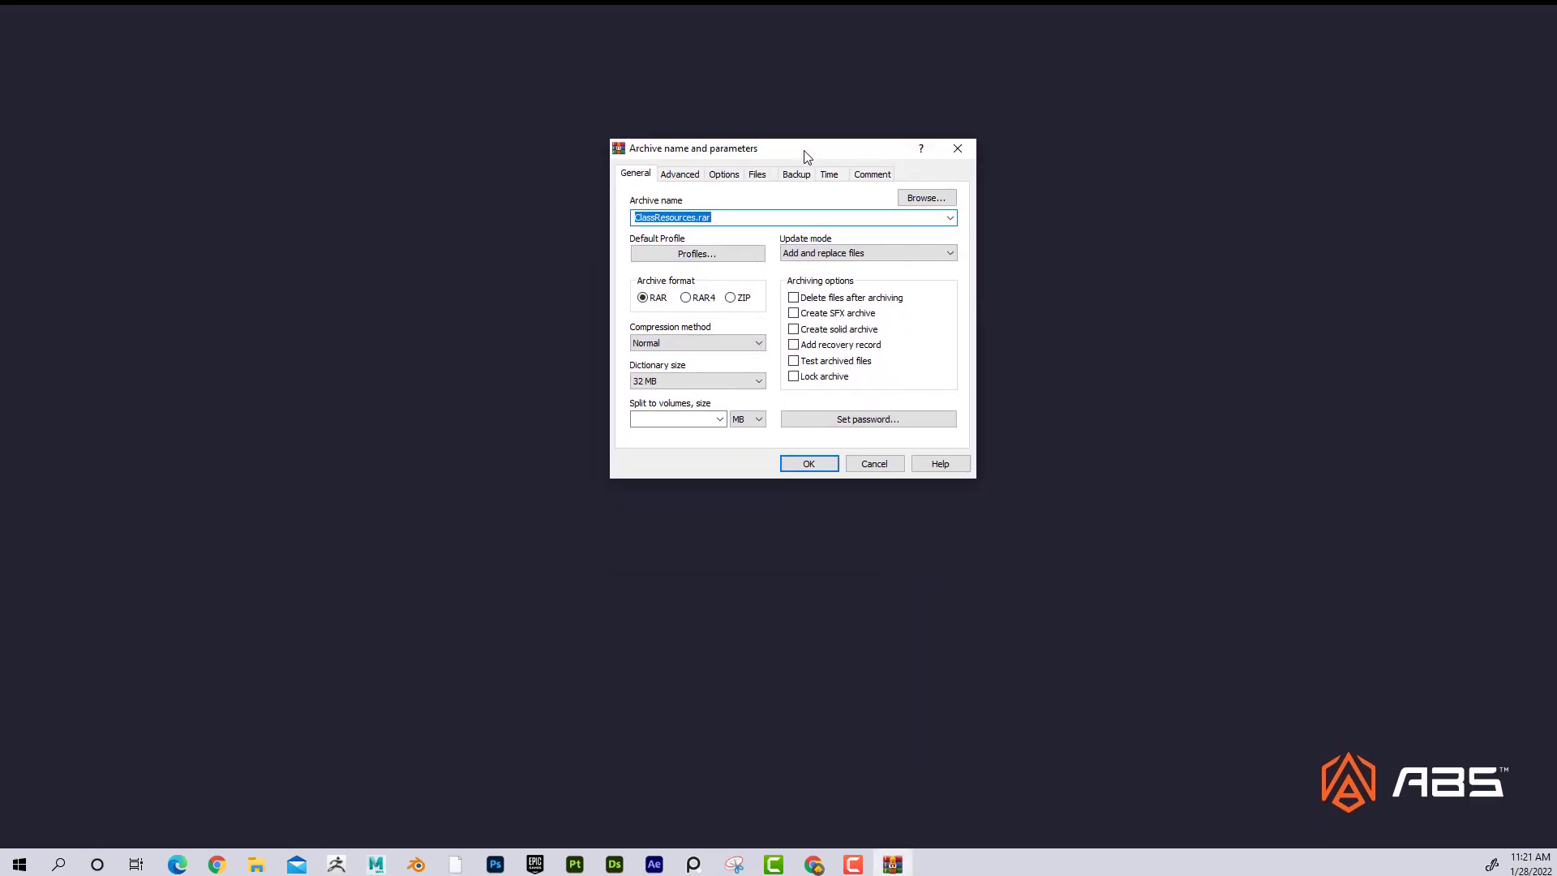
{"action": "left_click", "coordinate": [695, 217]}
{"action": "left_click_drag", "start_coordinate": [696, 217], "coordinate": [577, 213]}
{"action": "type", "text": "DavesFil"}
- Set the archive format to ZIP and create DavesFiles.zip
{"action": "left_click", "coordinate": [731, 299]}
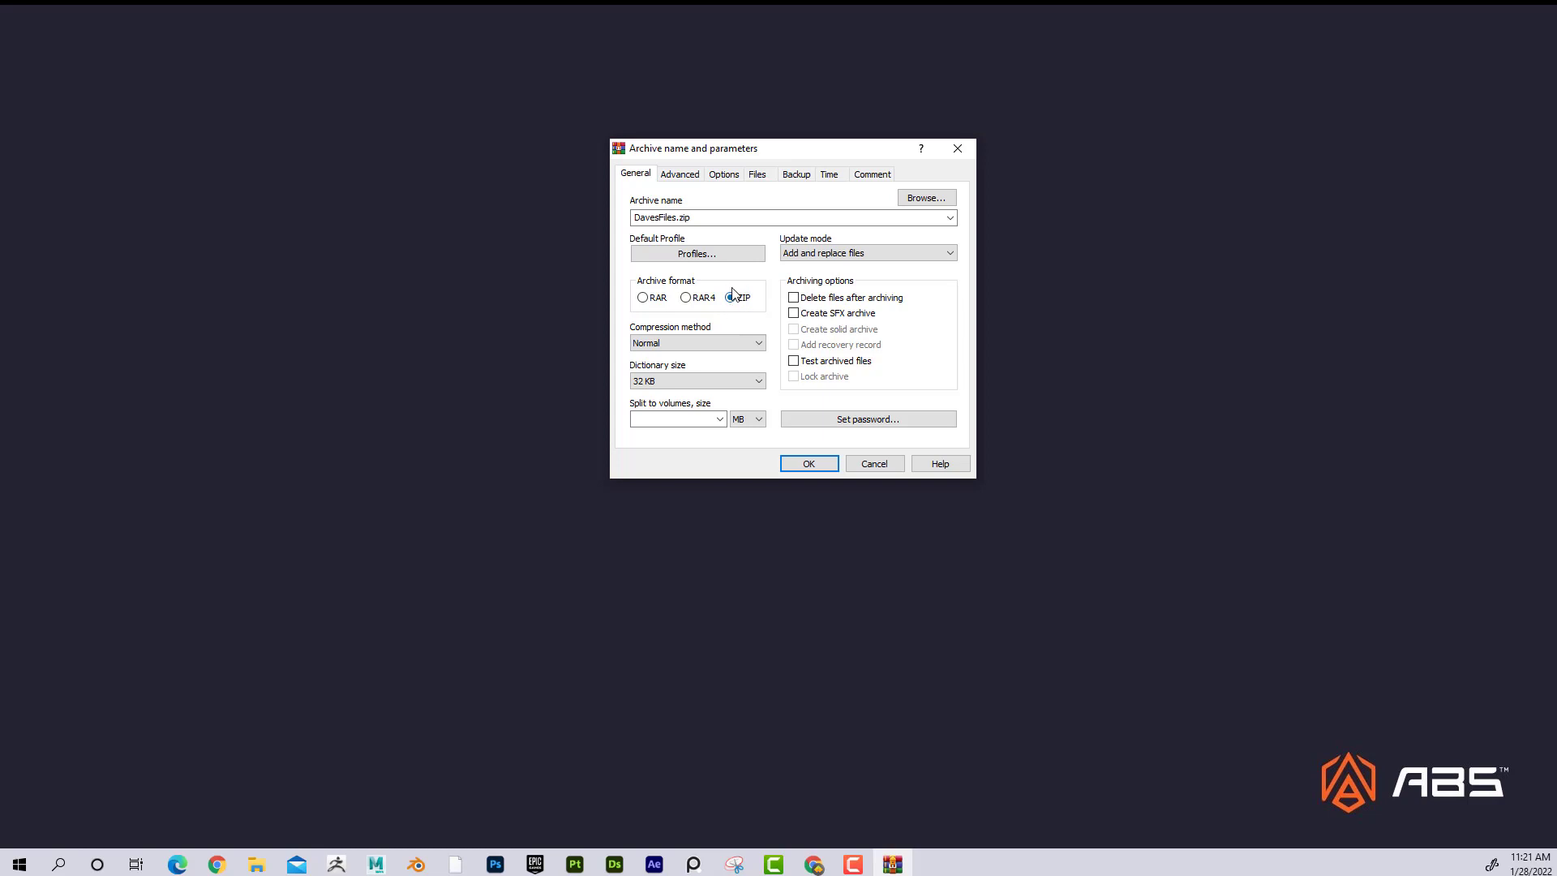
{"action": "left_click", "coordinate": [643, 298]}
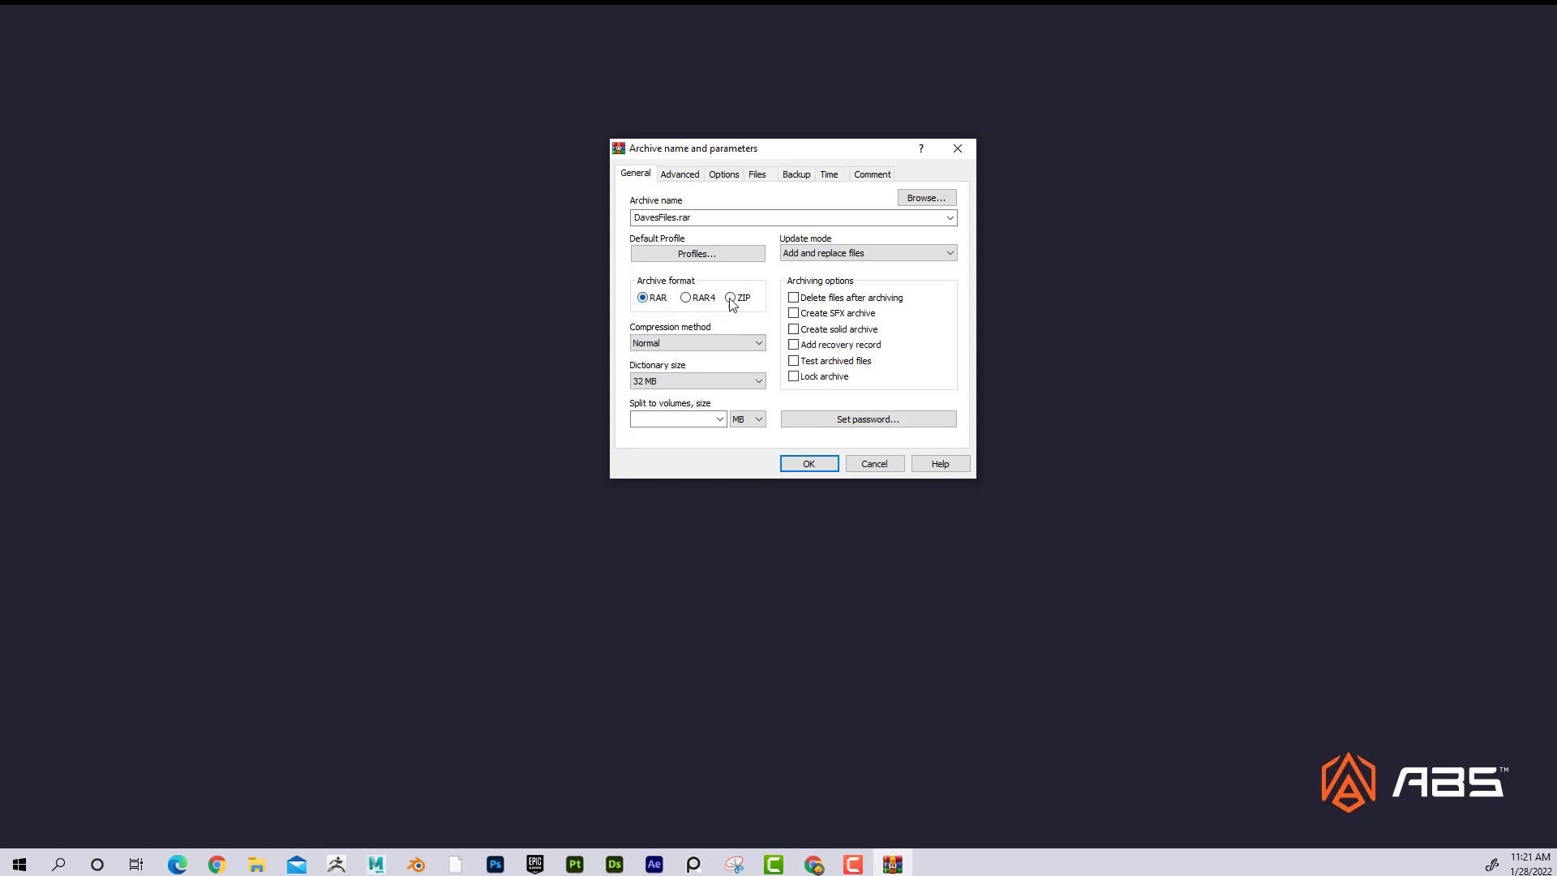
{"action": "left_click", "coordinate": [731, 298]}
{"action": "left_click", "coordinate": [642, 298]}
{"action": "left_click", "coordinate": [732, 300]}
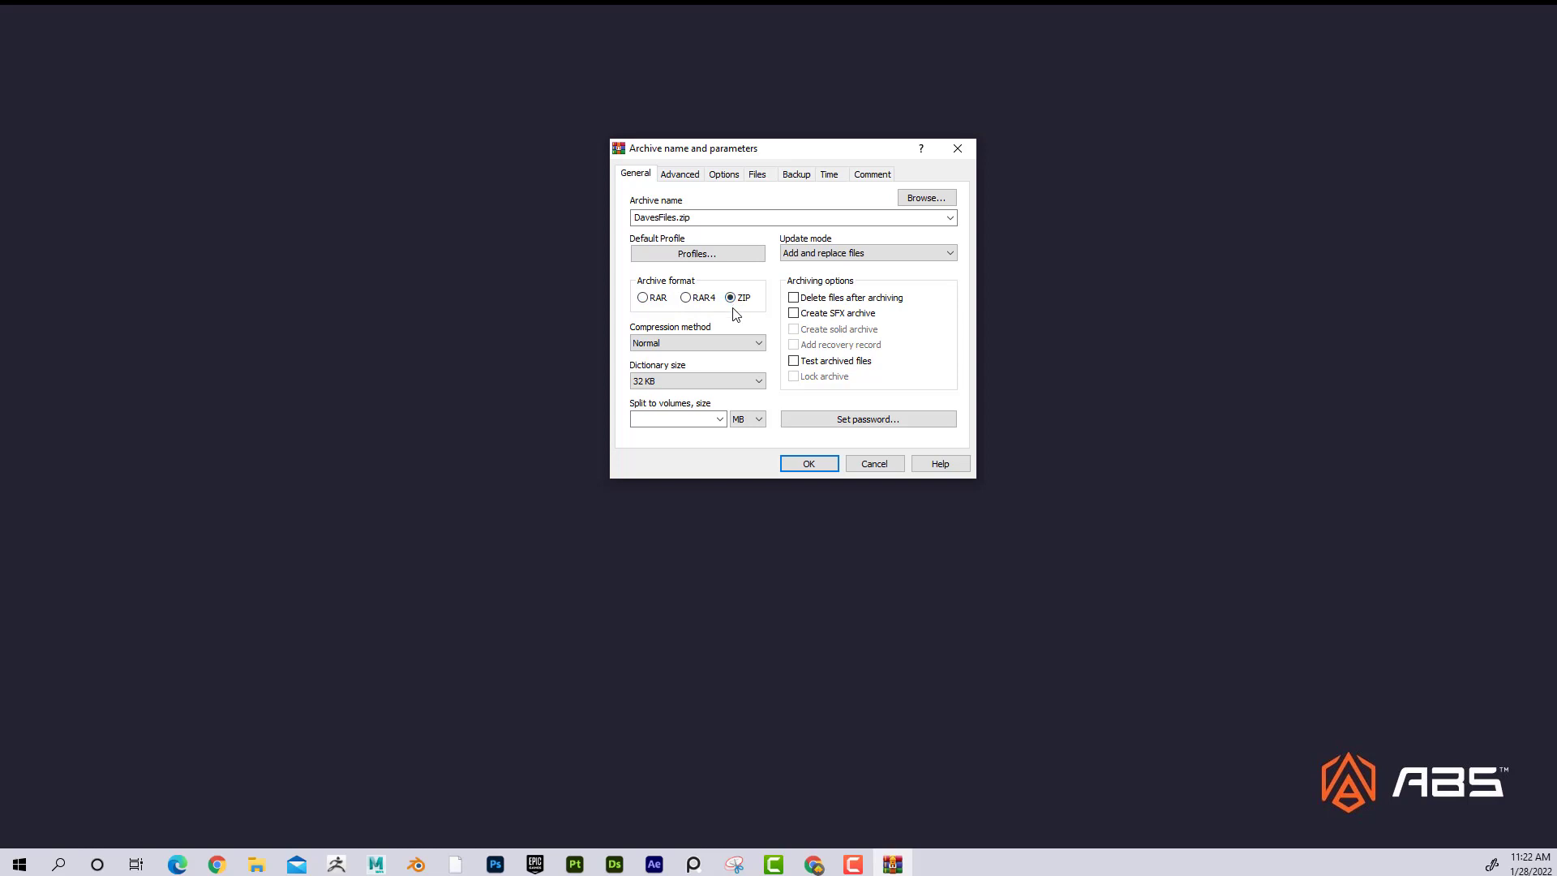
{"action": "left_click", "coordinate": [816, 465]}
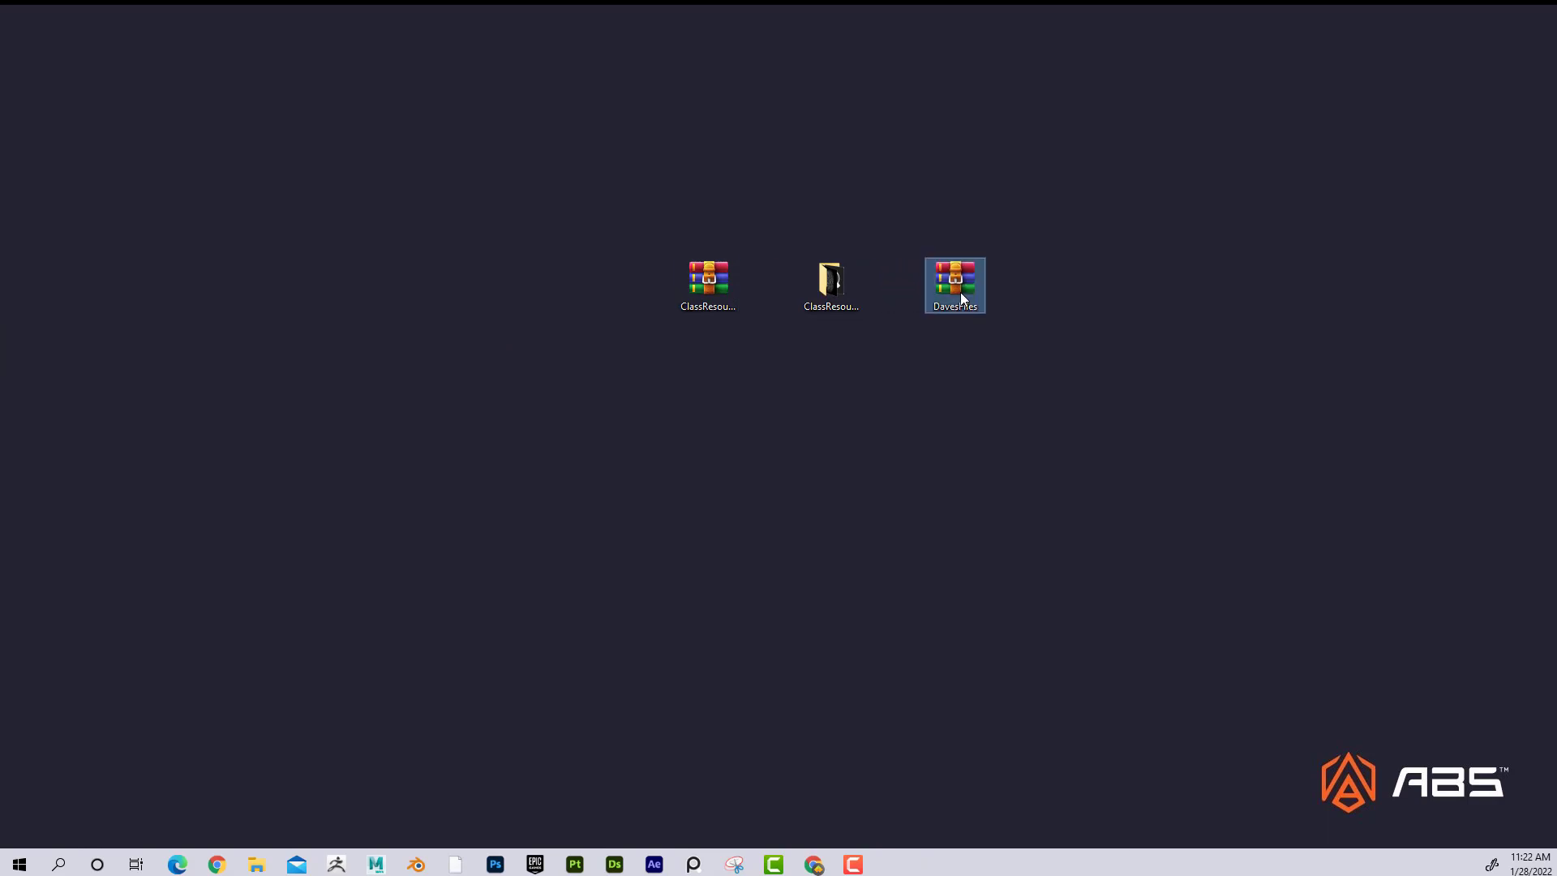
- Place DavesFiles.zip beside the ClassResources folder and review both items' context menus
{"action": "left_click_drag", "start_coordinate": [959, 300], "coordinate": [897, 294]}
{"action": "right_click", "coordinate": [896, 290]}
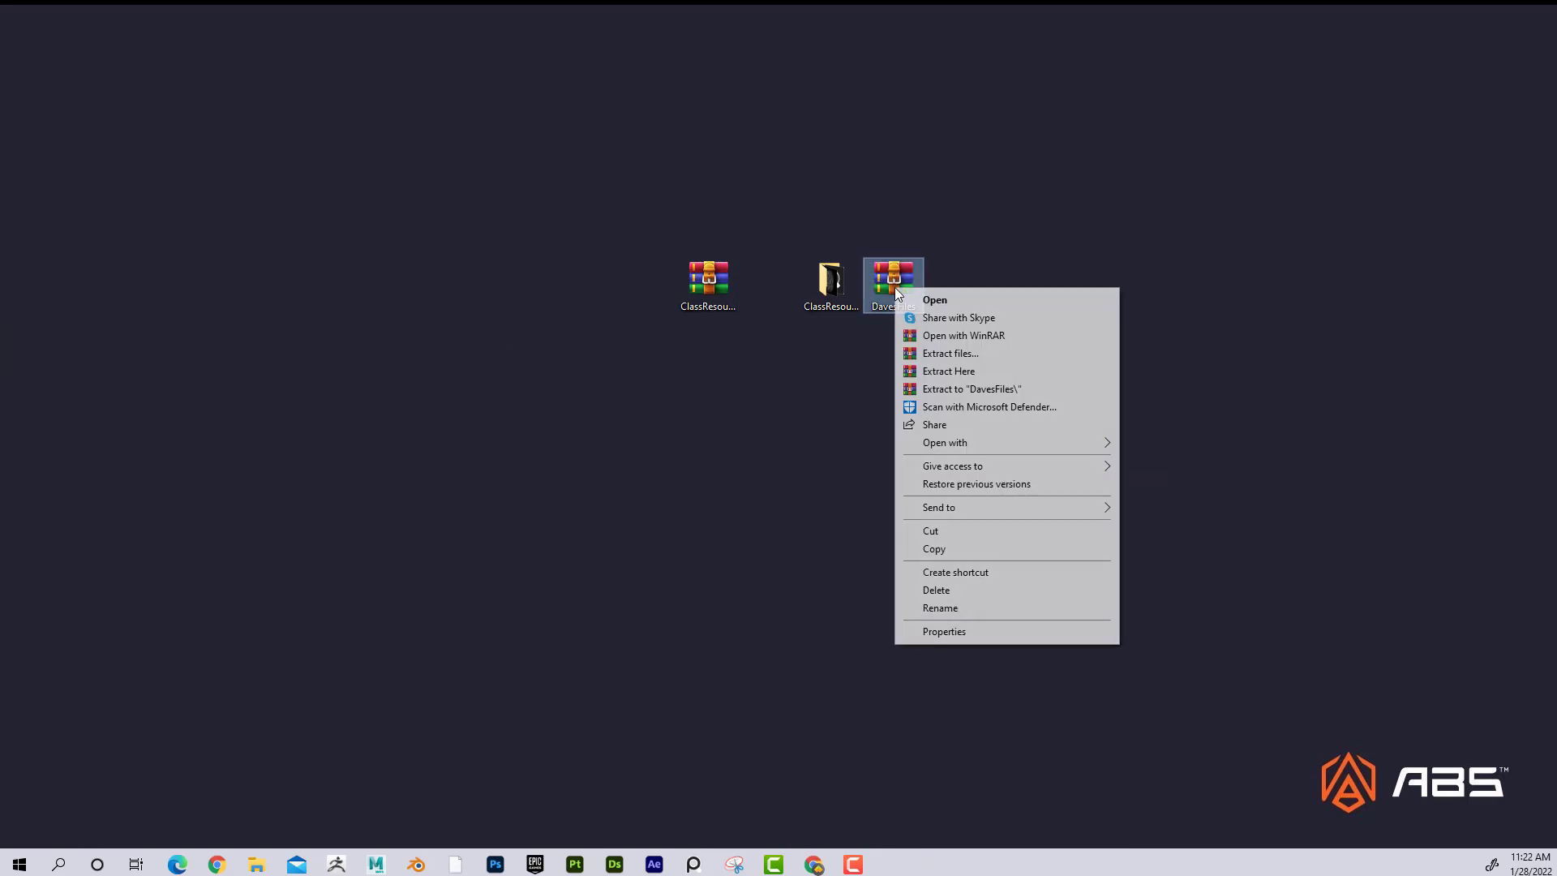
{"action": "left_click", "coordinate": [829, 276]}
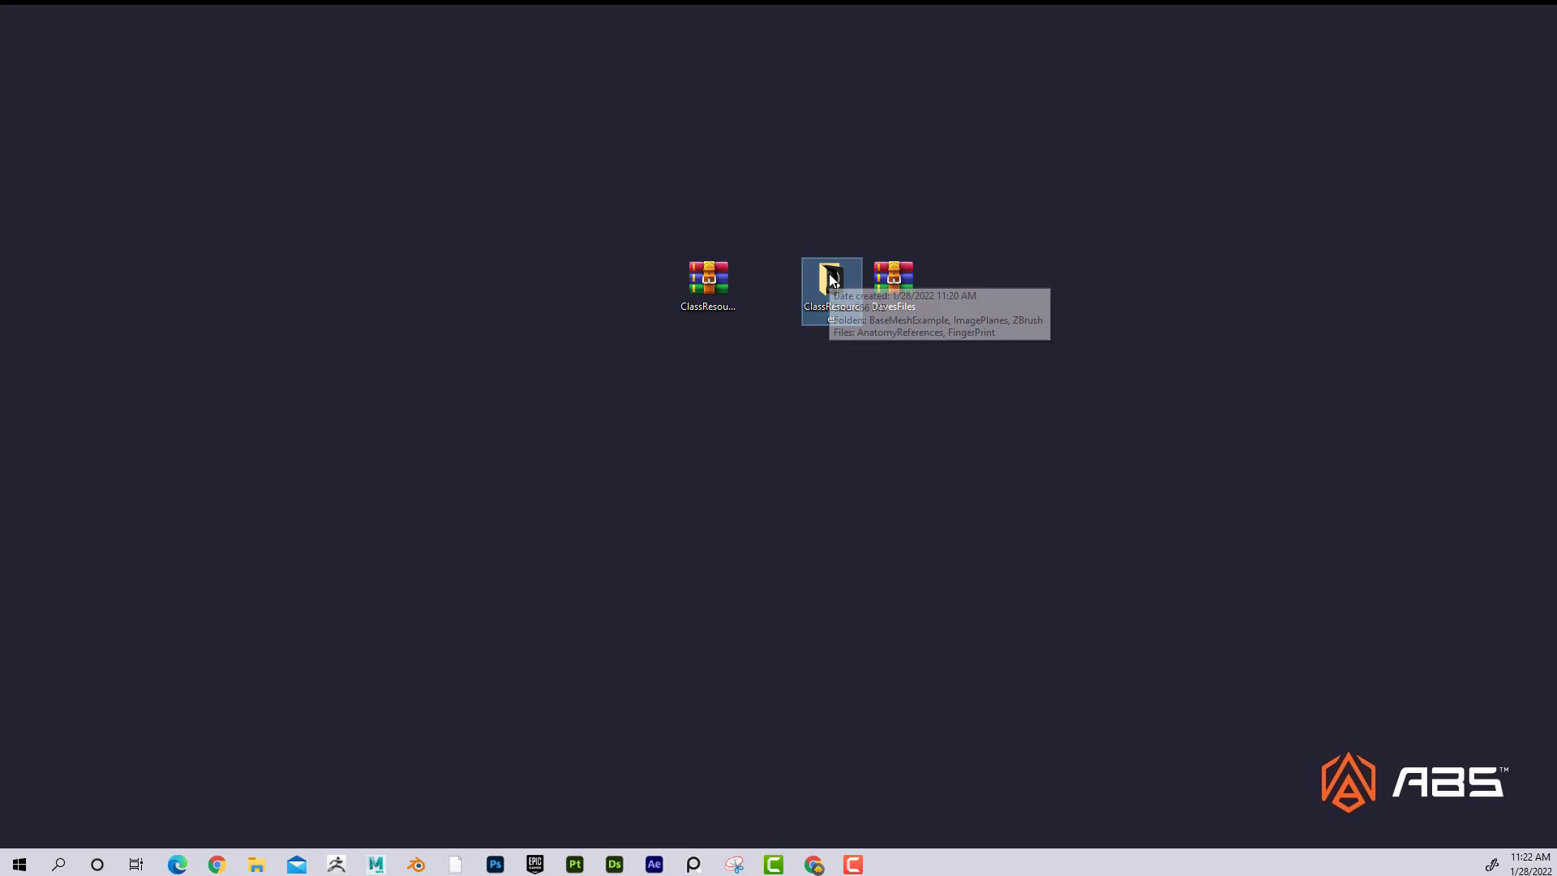
{"action": "right_click", "coordinate": [831, 276]}
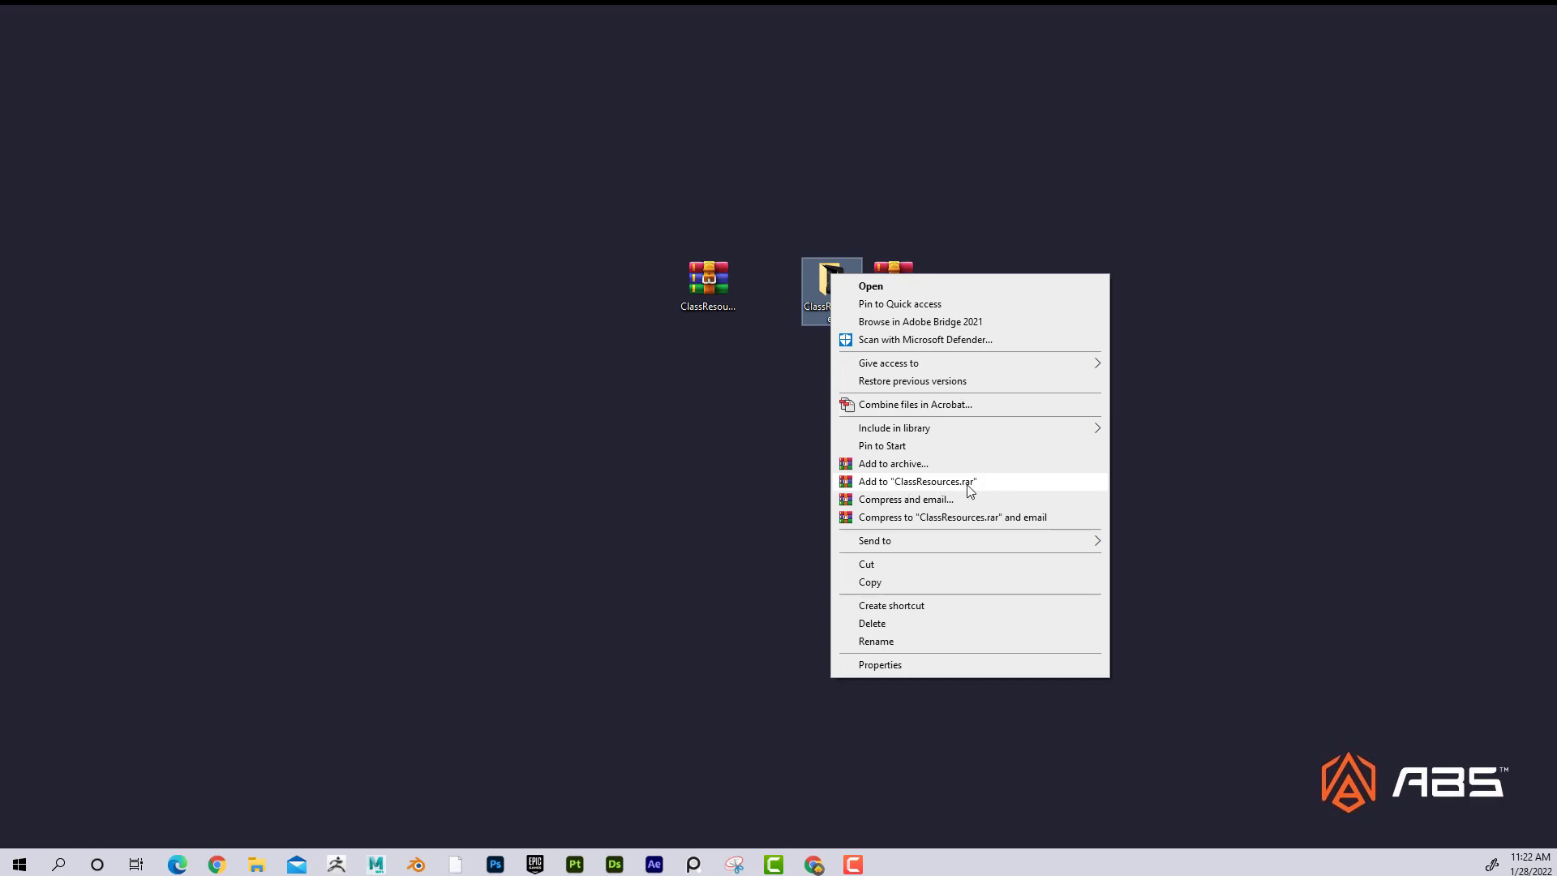
{"action": "left_click", "coordinate": [800, 415]}
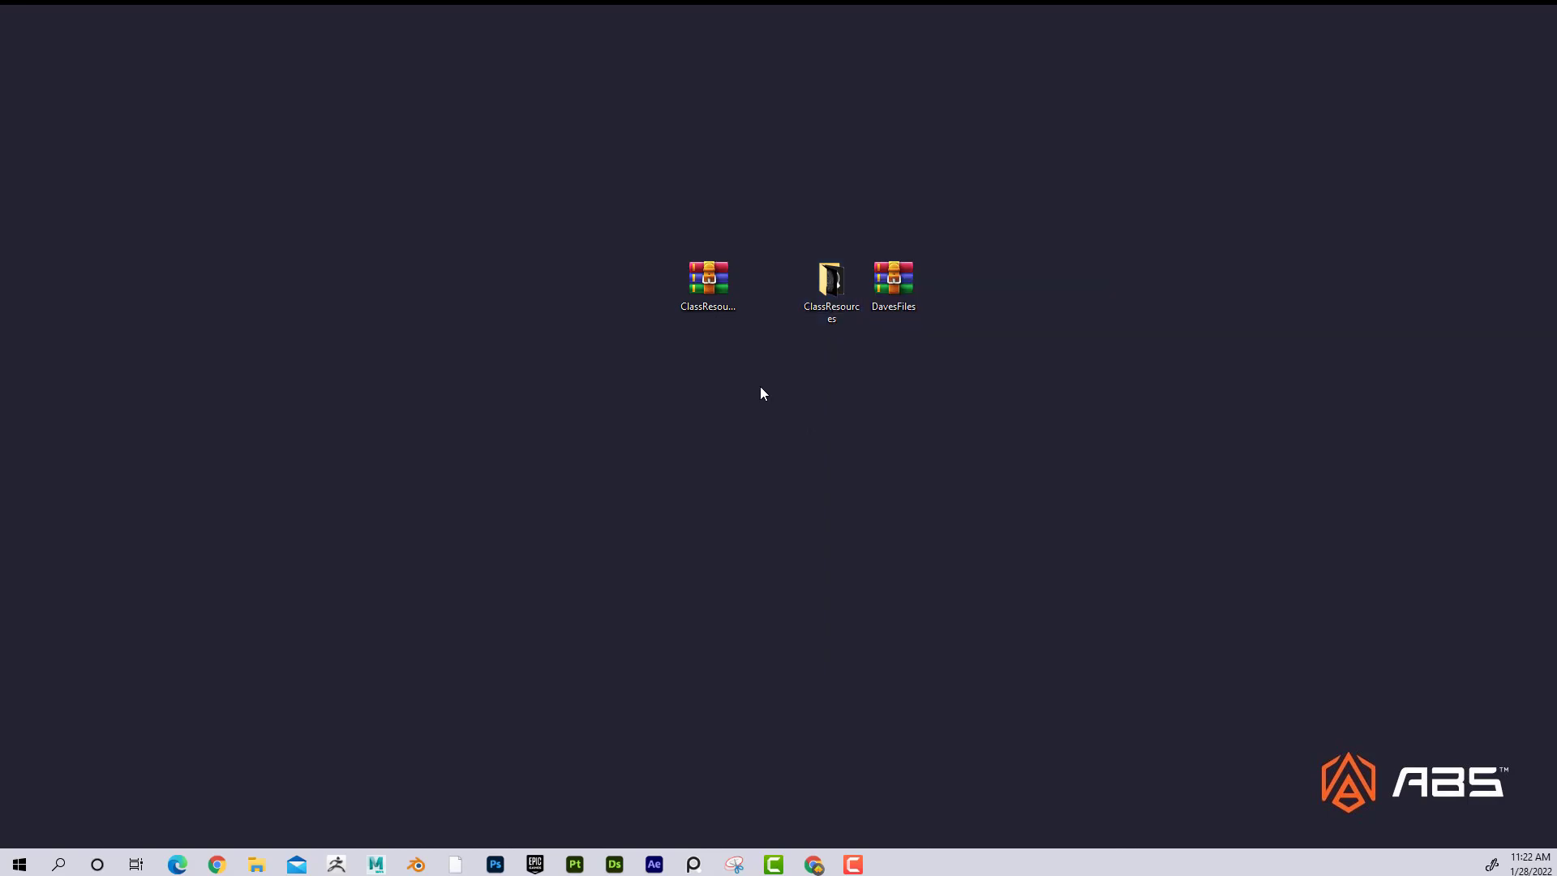